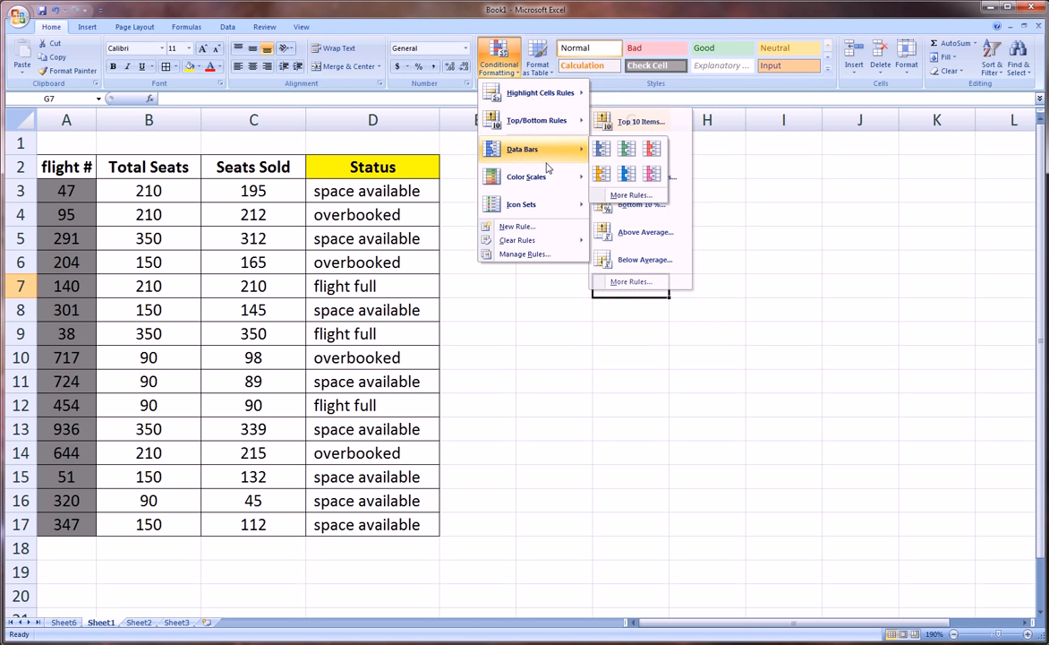
pyautogui.moveTo(545, 206)
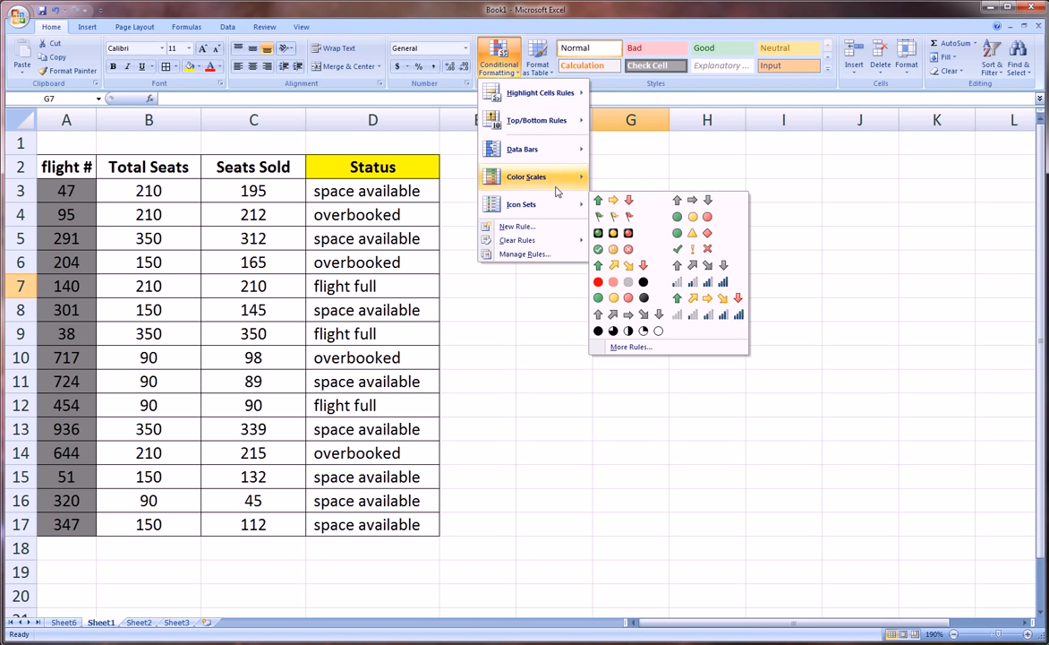
pyautogui.moveTo(563, 159)
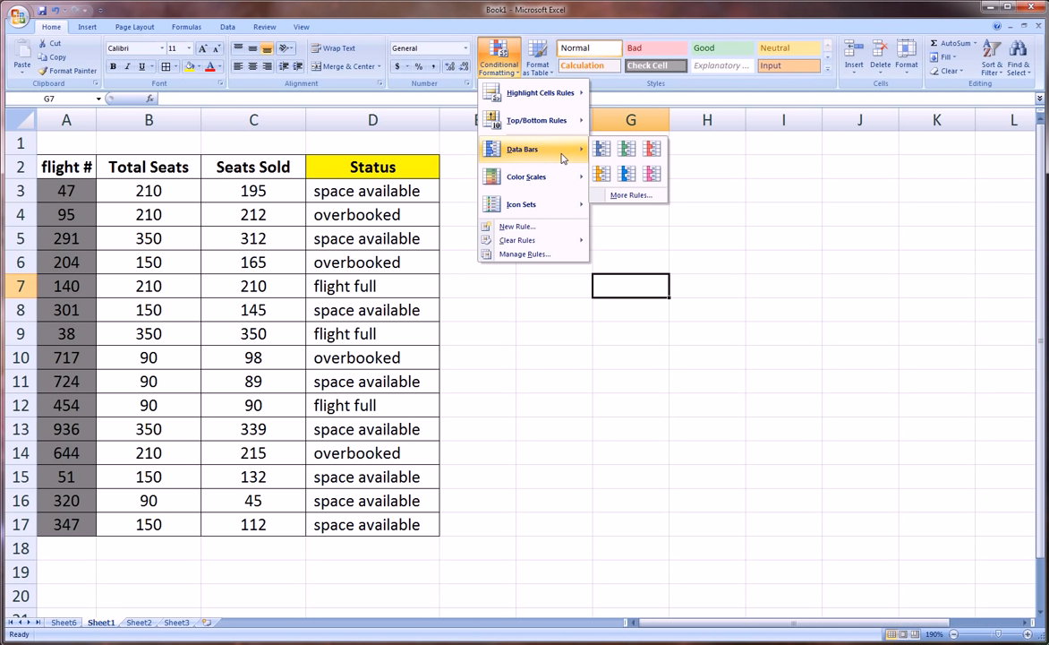
pyautogui.moveTo(569, 129)
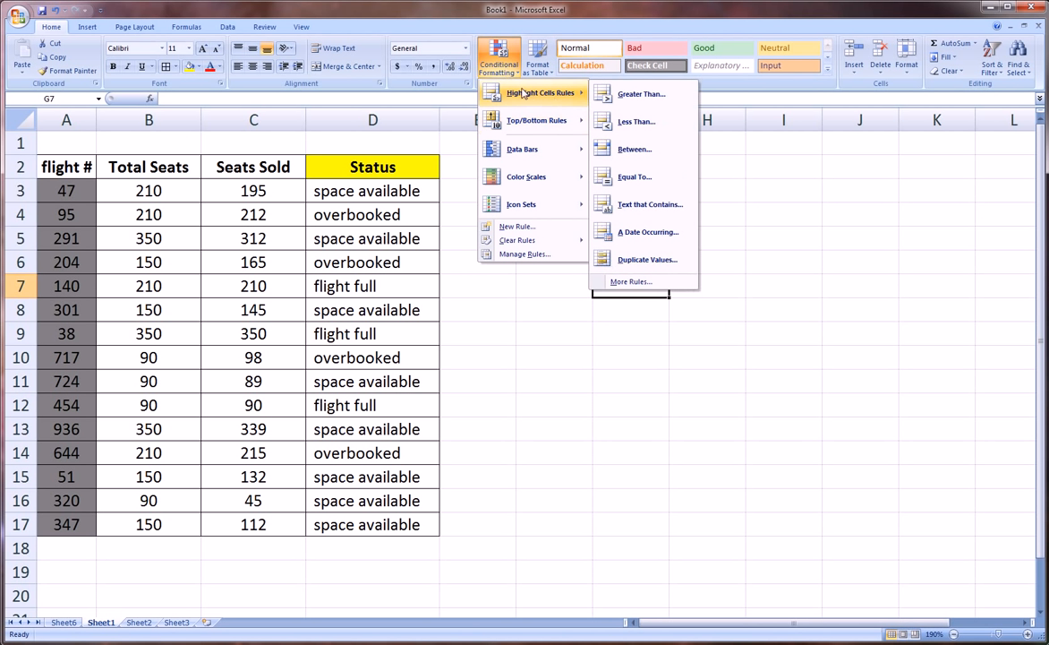
pyautogui.moveTo(559, 179)
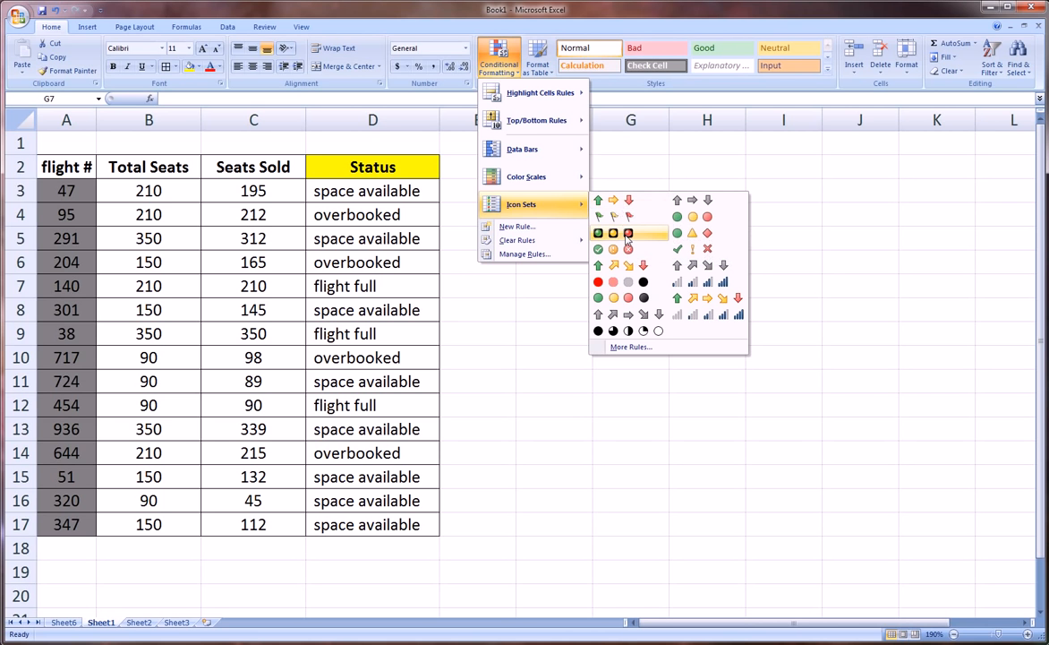
pyautogui.moveTo(580, 212)
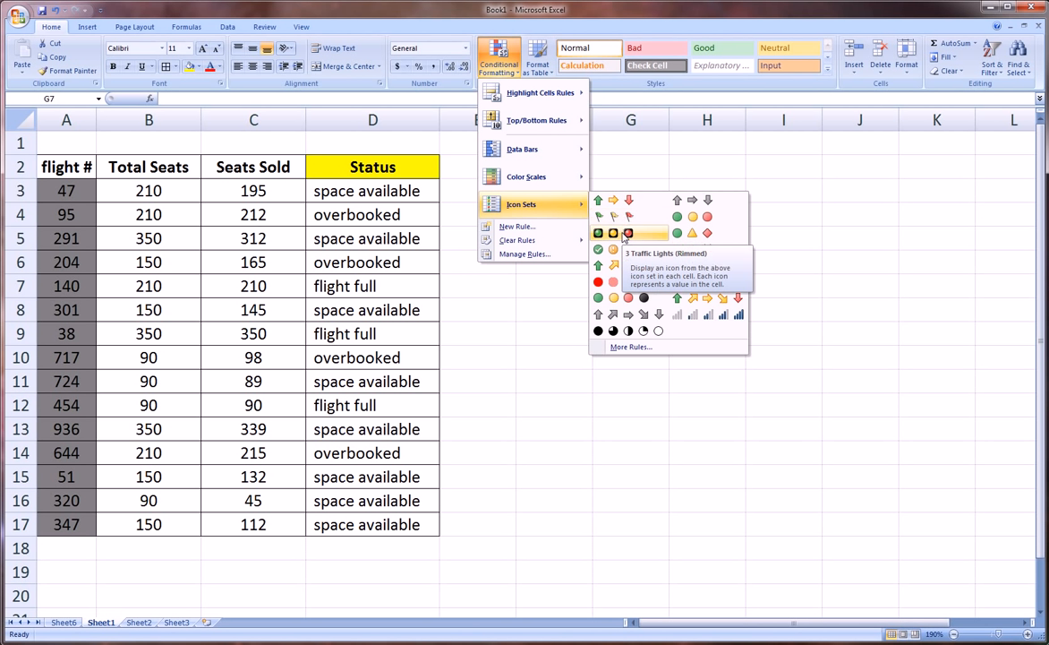
pyautogui.click(553, 301)
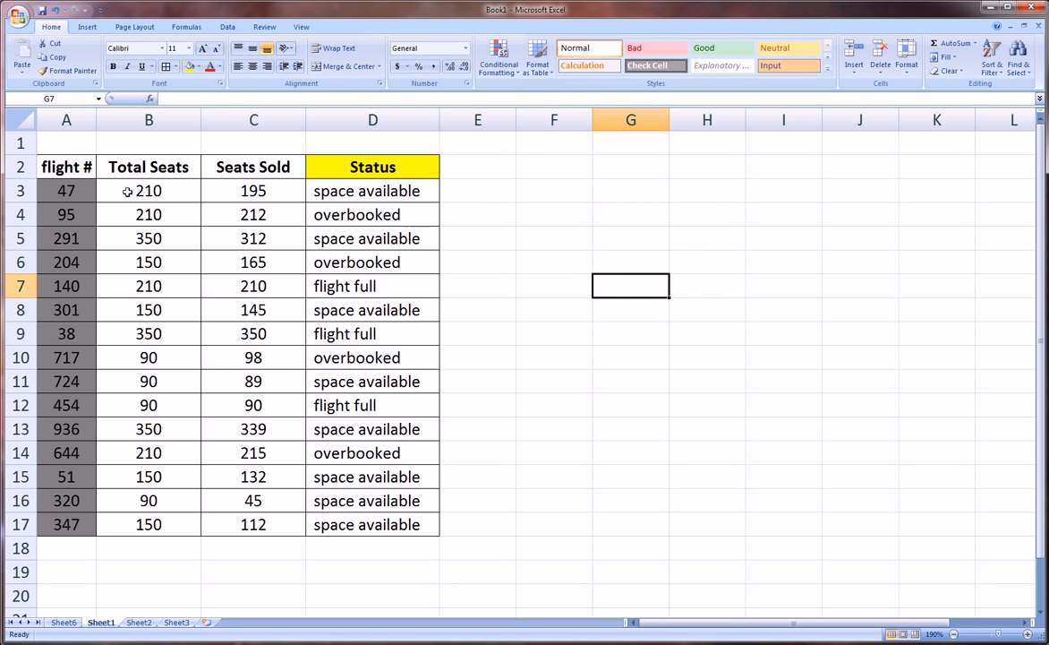
# Examine the flight table and the IF formulas behind the Status entries in column D
pyautogui.moveTo(66, 168); pyautogui.dragTo(370, 520)
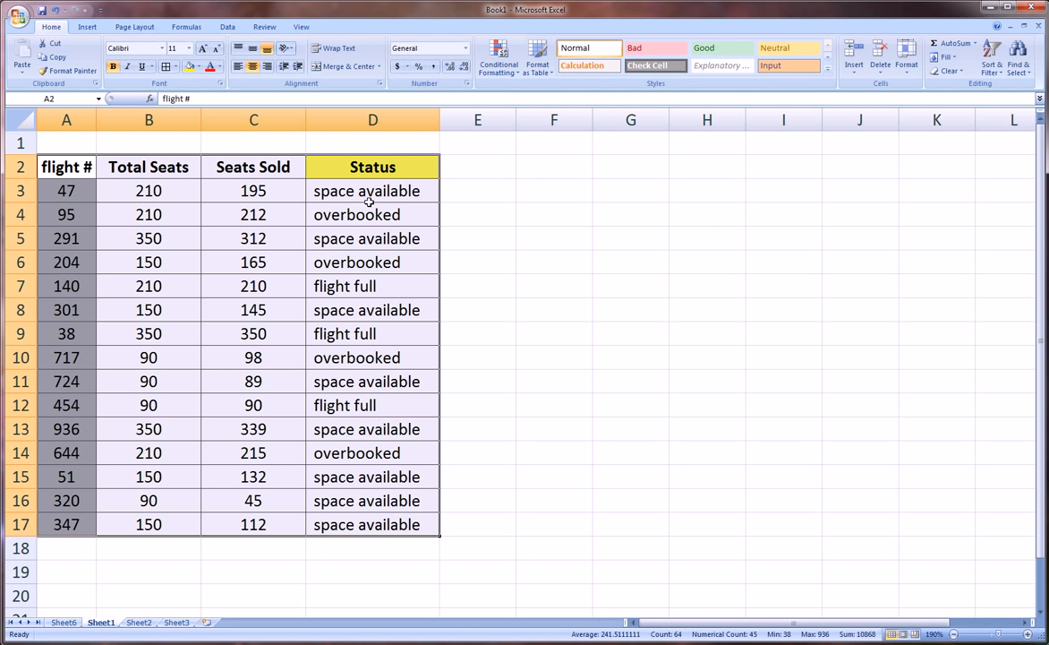
pyautogui.click(342, 183)
pyautogui.moveTo(341, 184); pyautogui.dragTo(363, 522)
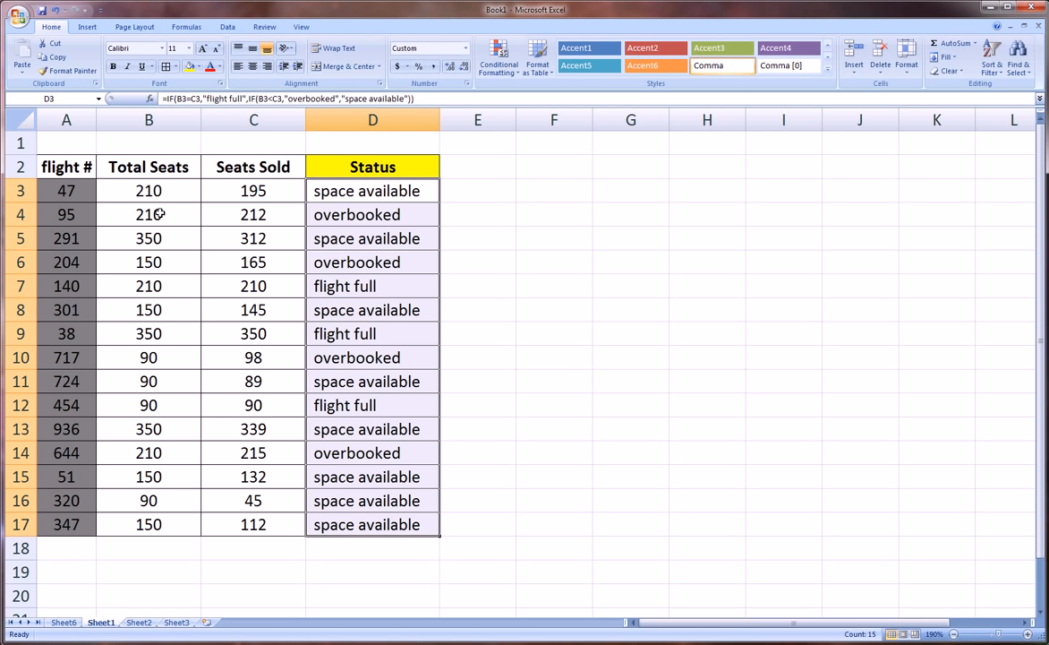
pyautogui.click(343, 196)
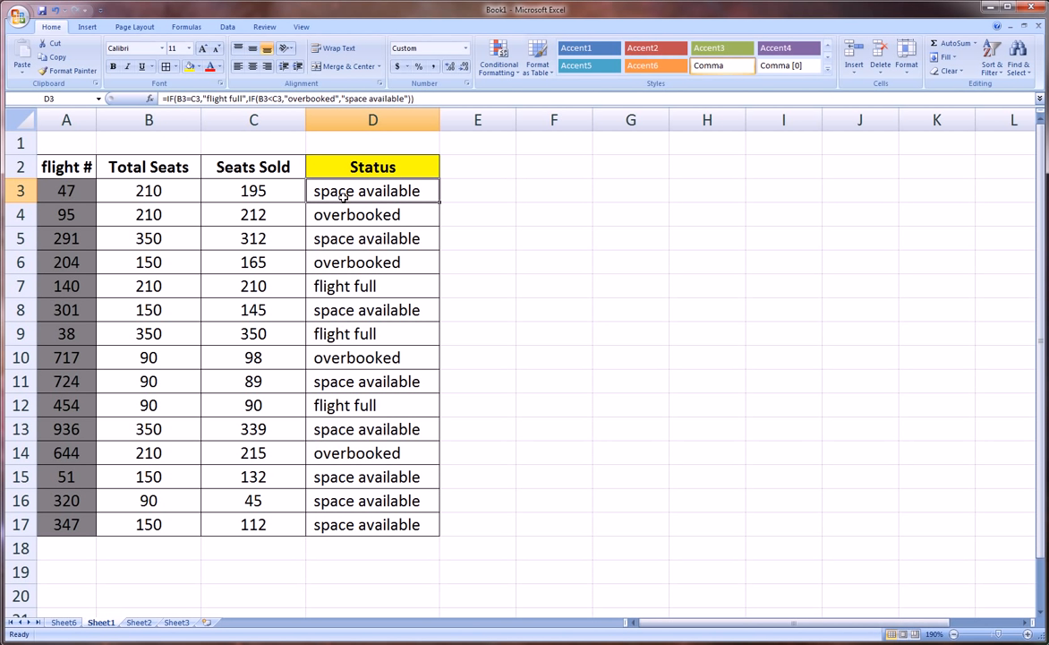
pyautogui.moveTo(59, 194); pyautogui.dragTo(79, 515)
pyautogui.click(364, 190)
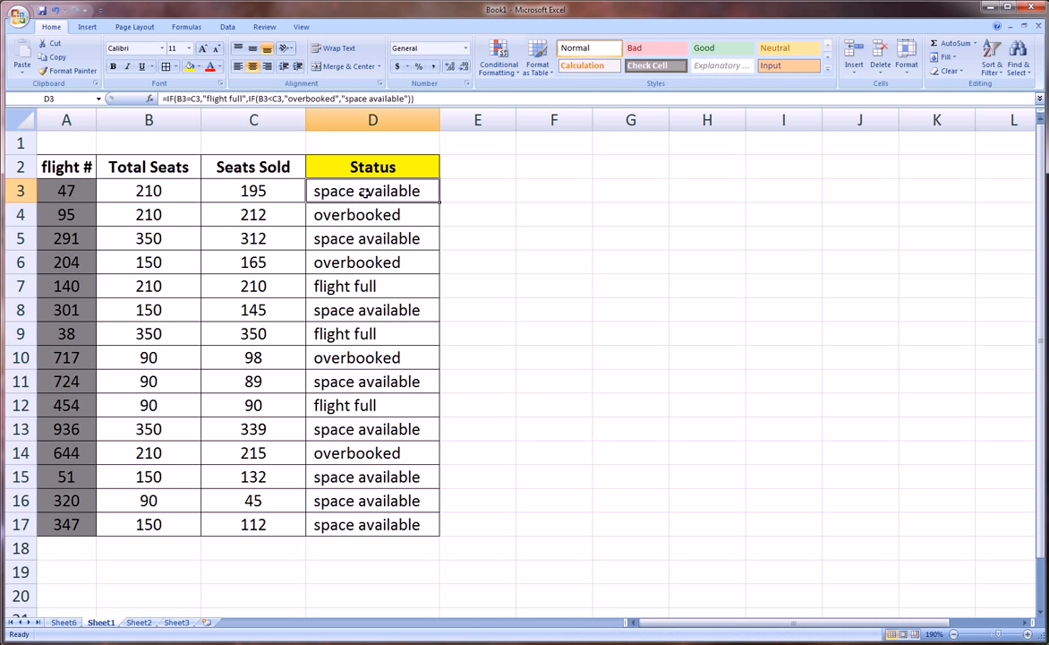
pyautogui.moveTo(364, 190); pyautogui.dragTo(369, 215)
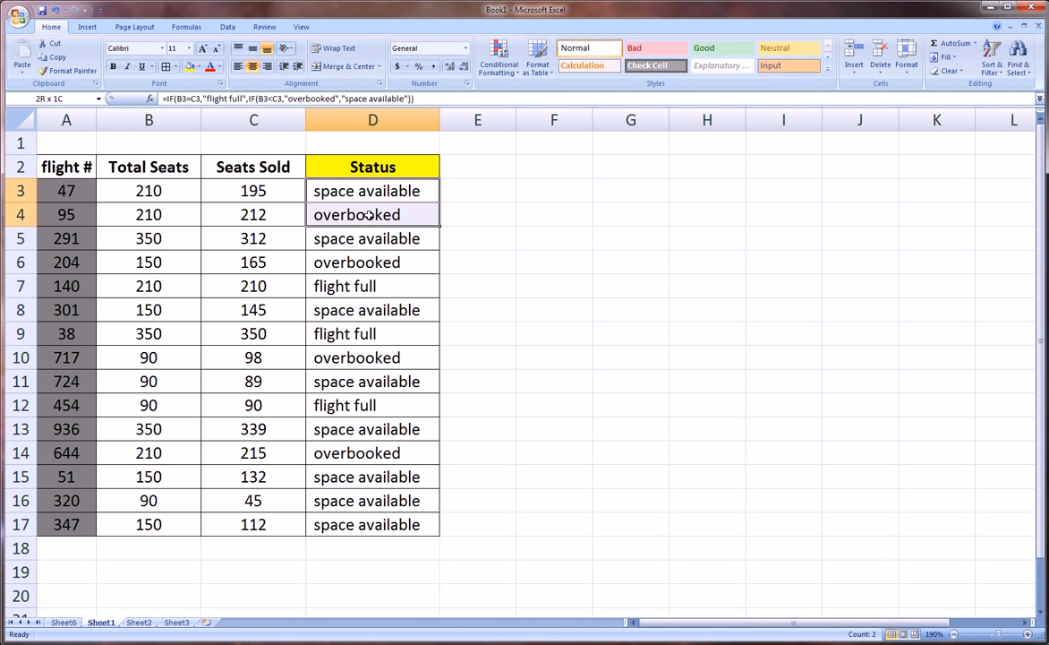
pyautogui.click(379, 285)
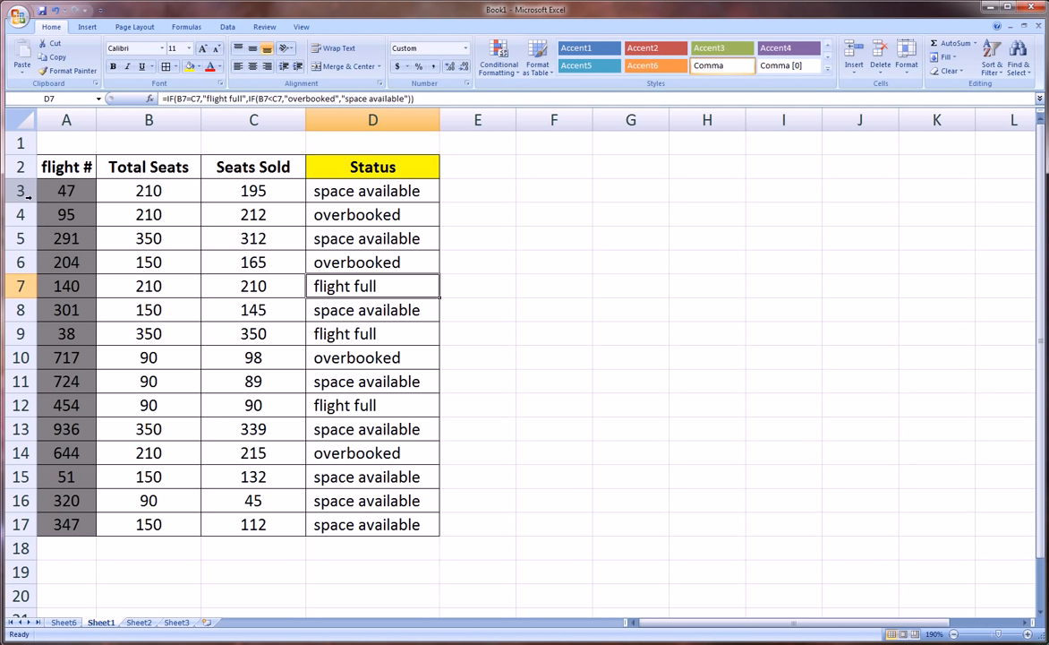
pyautogui.moveTo(333, 188); pyautogui.dragTo(390, 520)
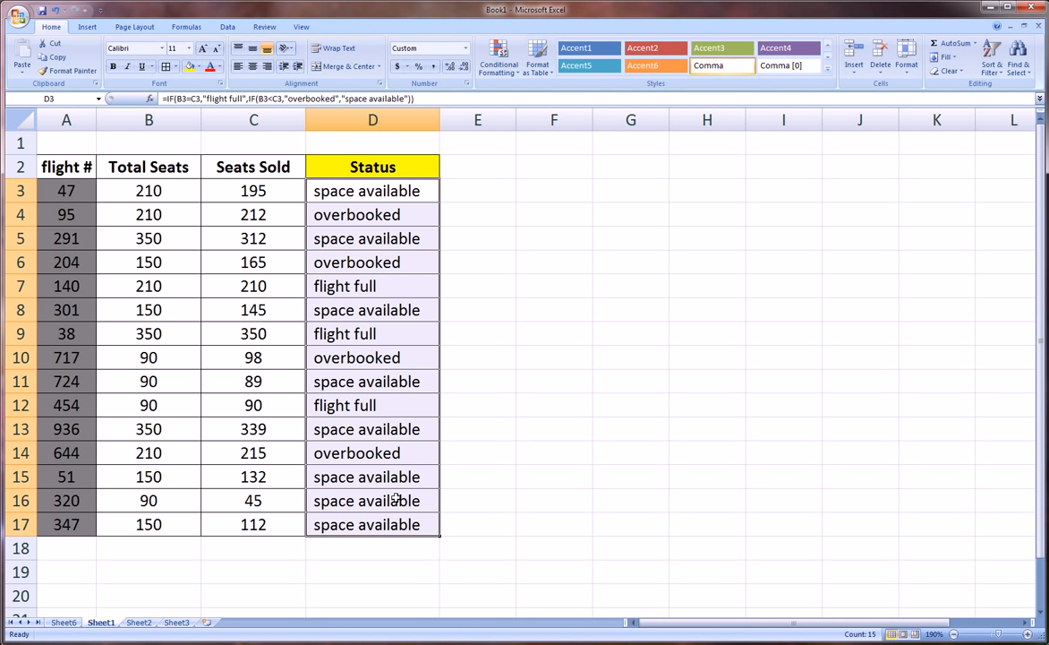
pyautogui.click(623, 285)
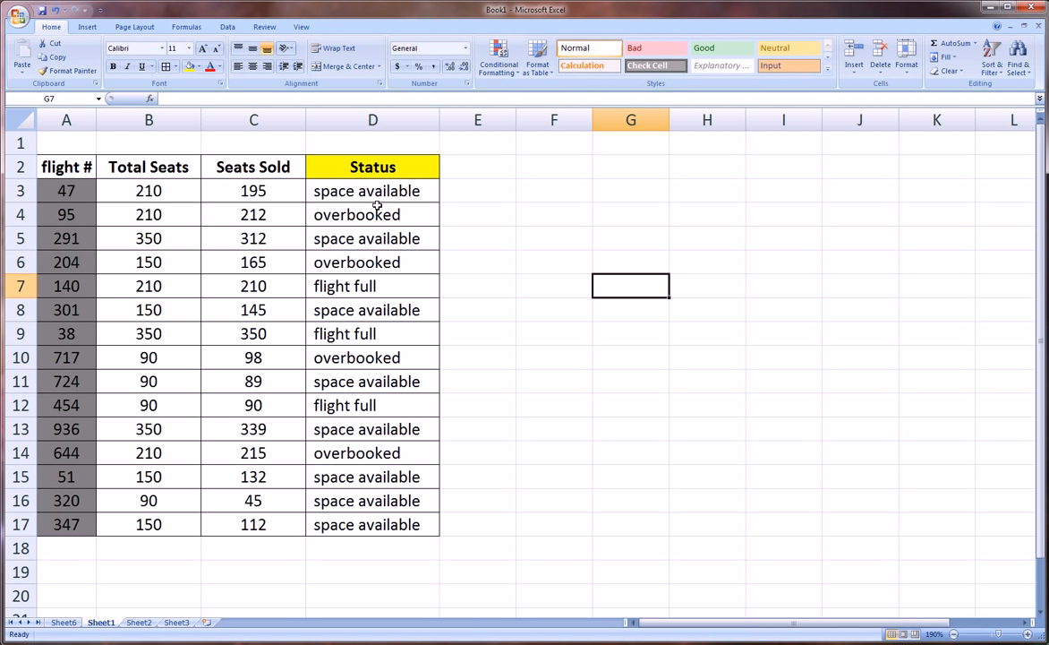
pyautogui.click(366, 285)
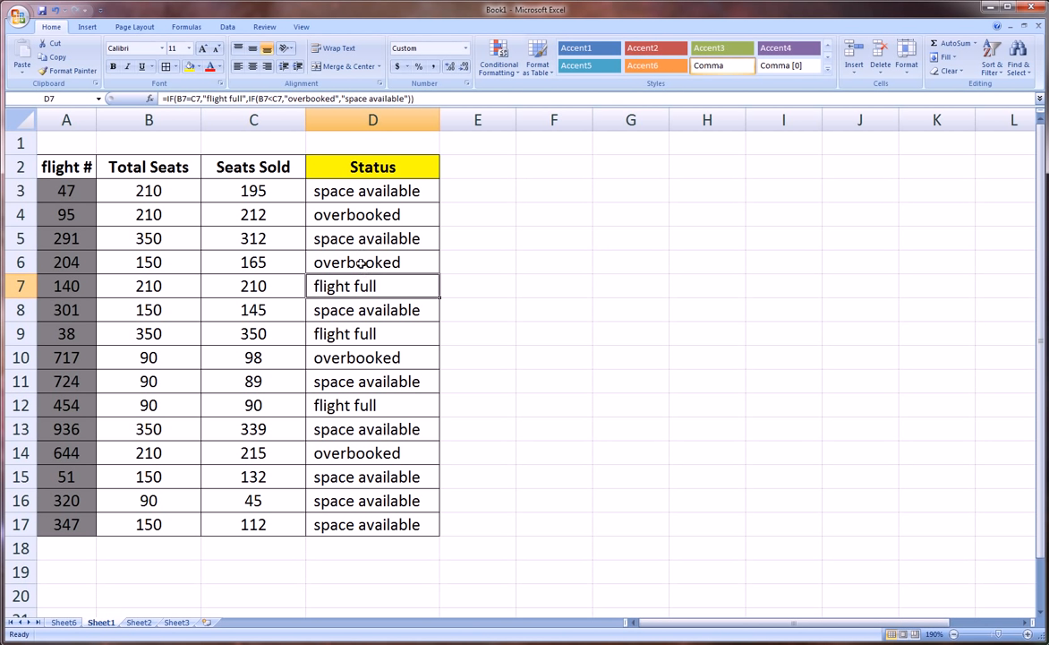
pyautogui.click(361, 262)
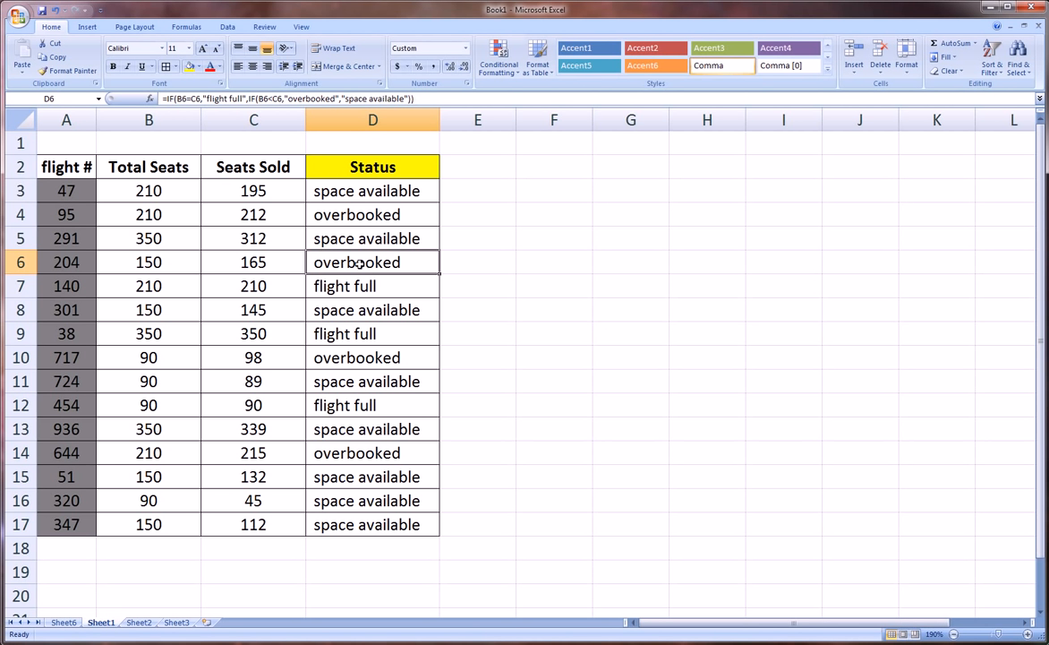
pyautogui.click(385, 238)
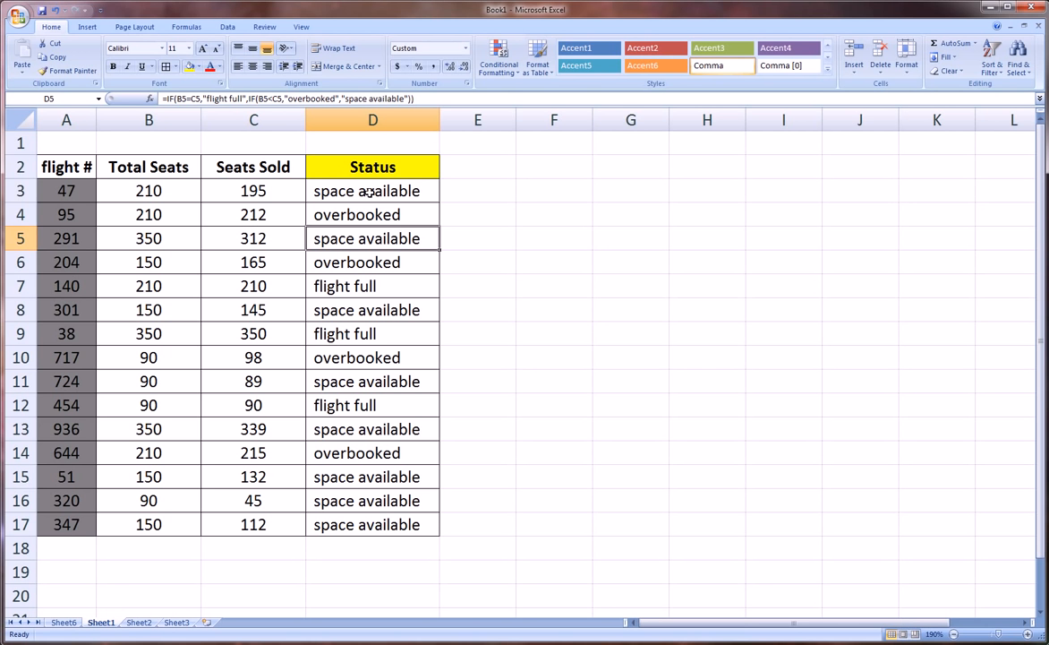
# Open the Conditional Formatting Rules Manager for the Status cells D3:D17 and move it clear of the table
pyautogui.moveTo(369, 192); pyautogui.dragTo(379, 527)
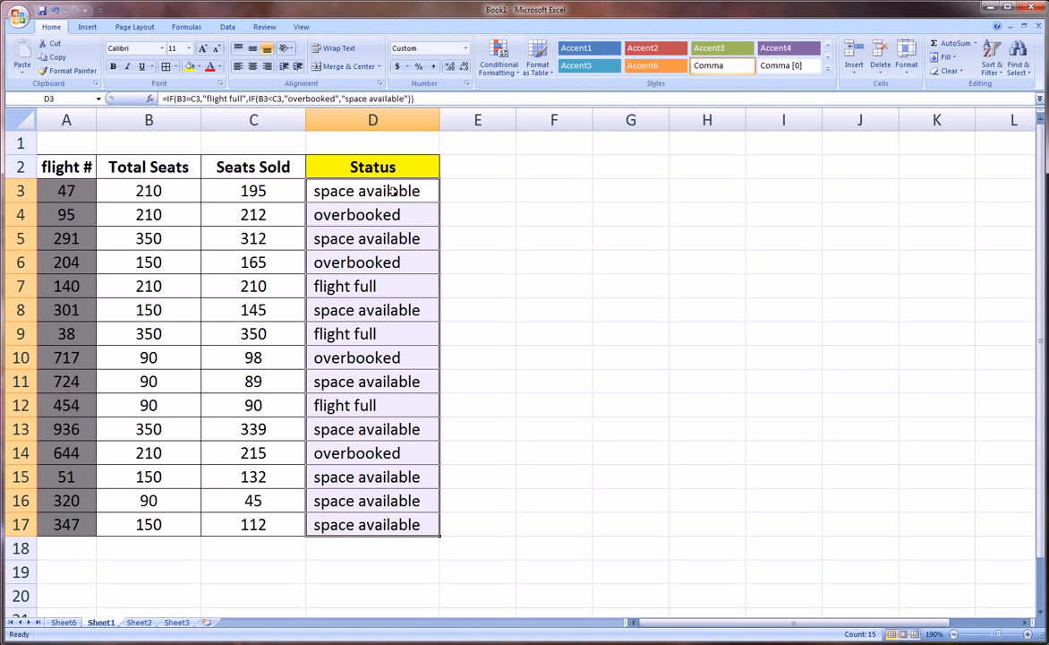
pyautogui.moveTo(394, 192); pyautogui.dragTo(384, 527)
pyautogui.click(499, 70)
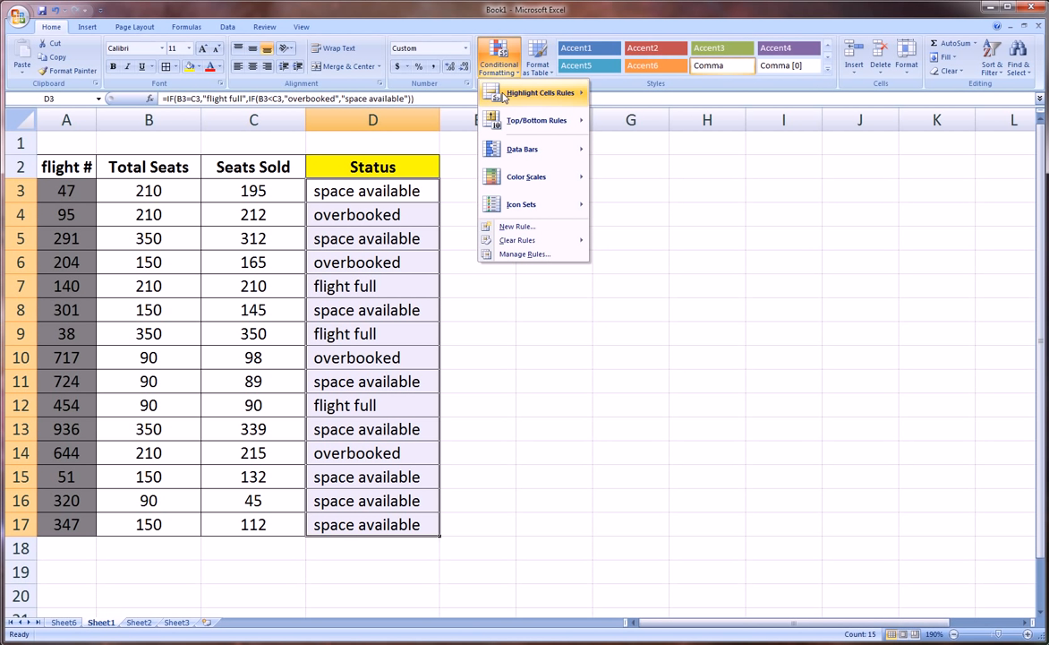
pyautogui.moveTo(518, 118)
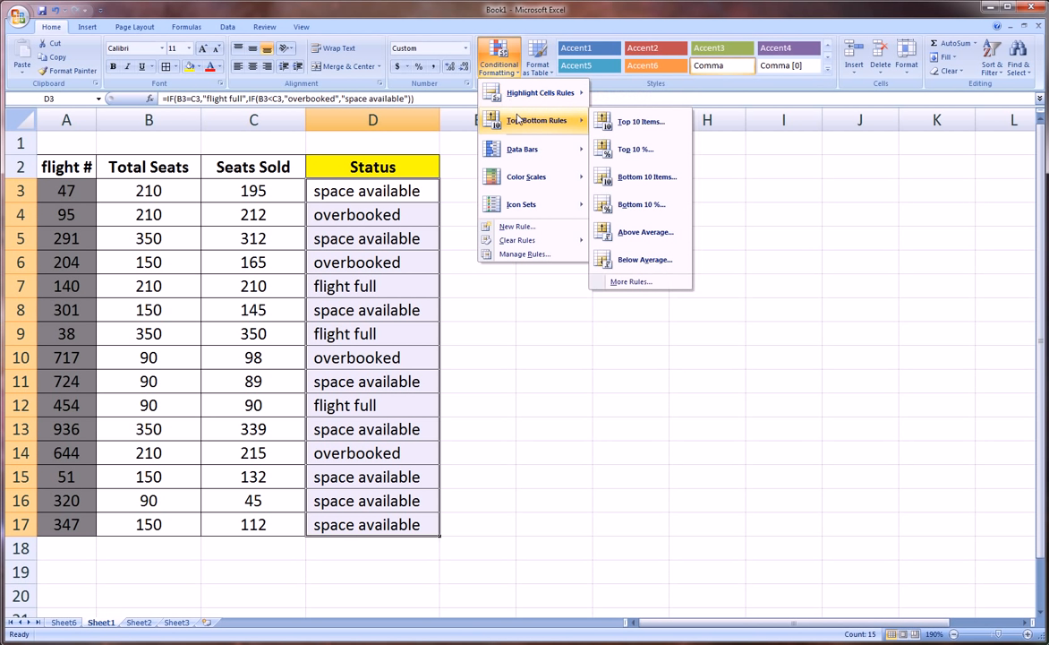
pyautogui.click(540, 256)
pyautogui.moveTo(612, 201); pyautogui.dragTo(605, 160)
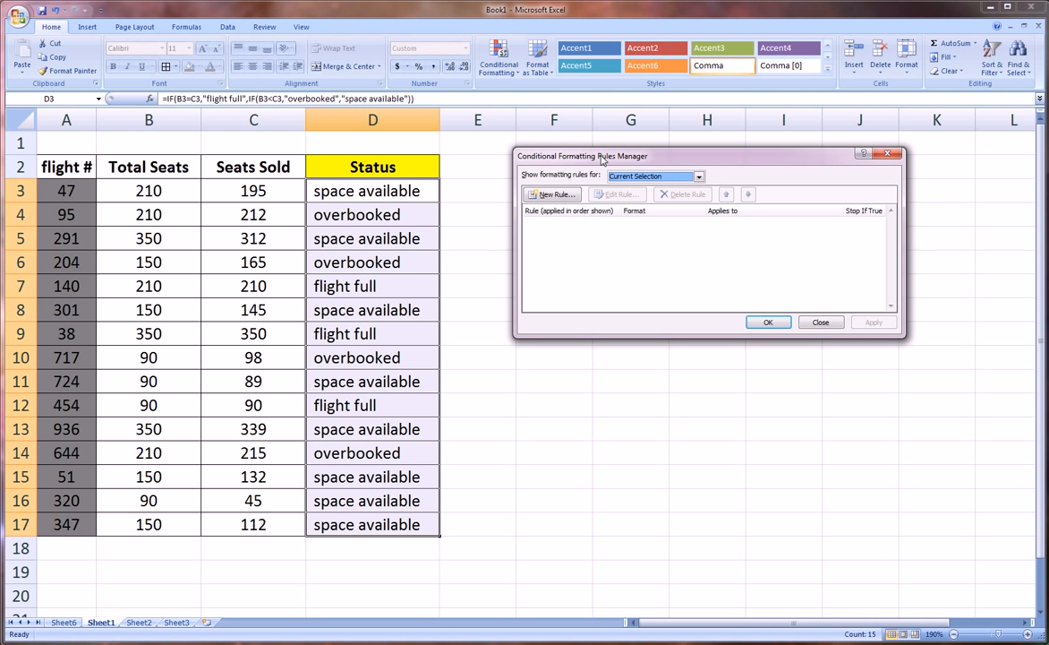
# Create a new rule that formats only cells whose value is equal to "overbooked"
pyautogui.click(562, 195)
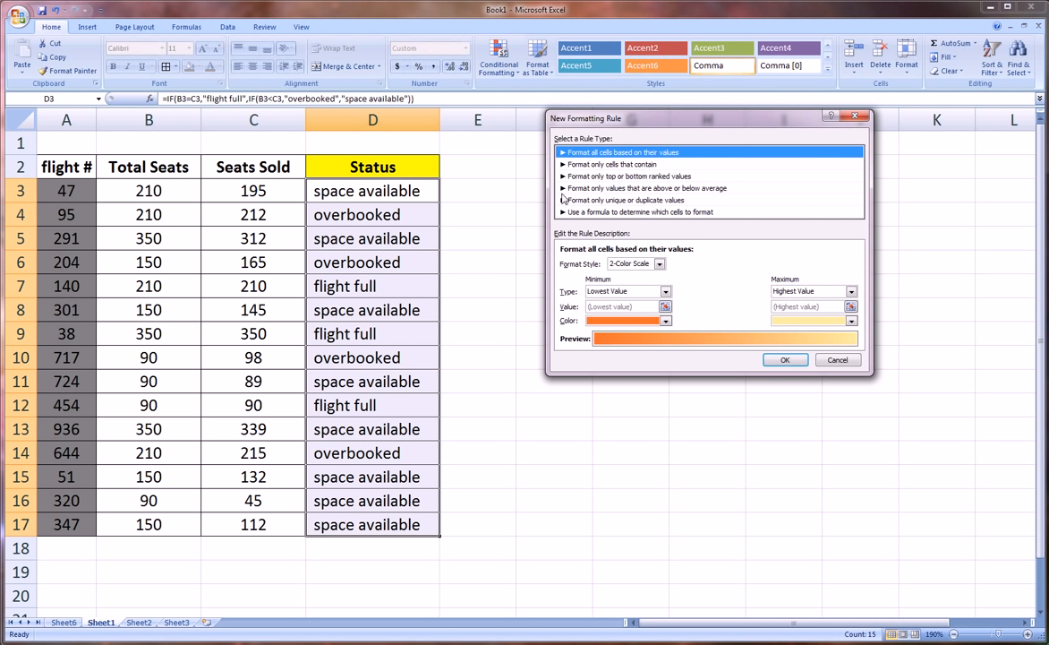
pyautogui.click(614, 165)
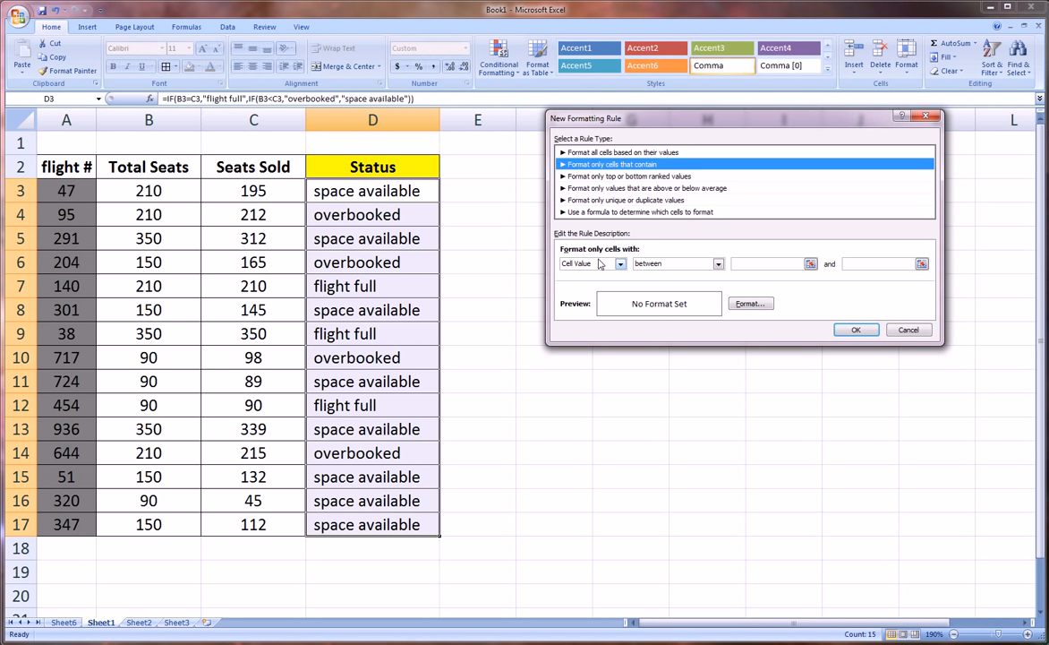
pyautogui.click(718, 263)
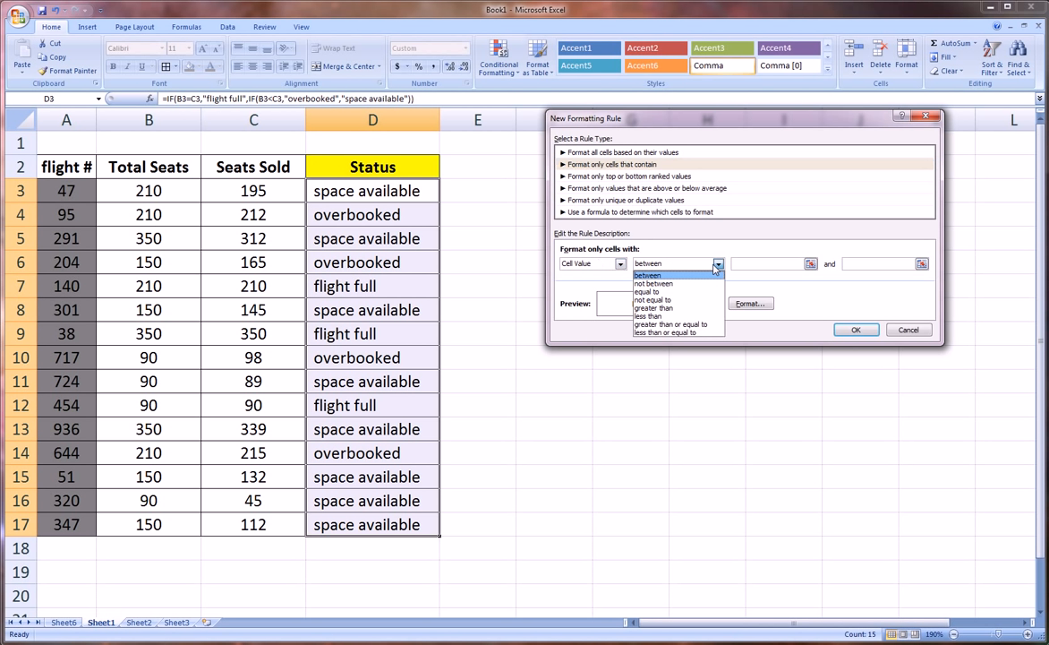
pyautogui.click(681, 291)
pyautogui.click(739, 262)
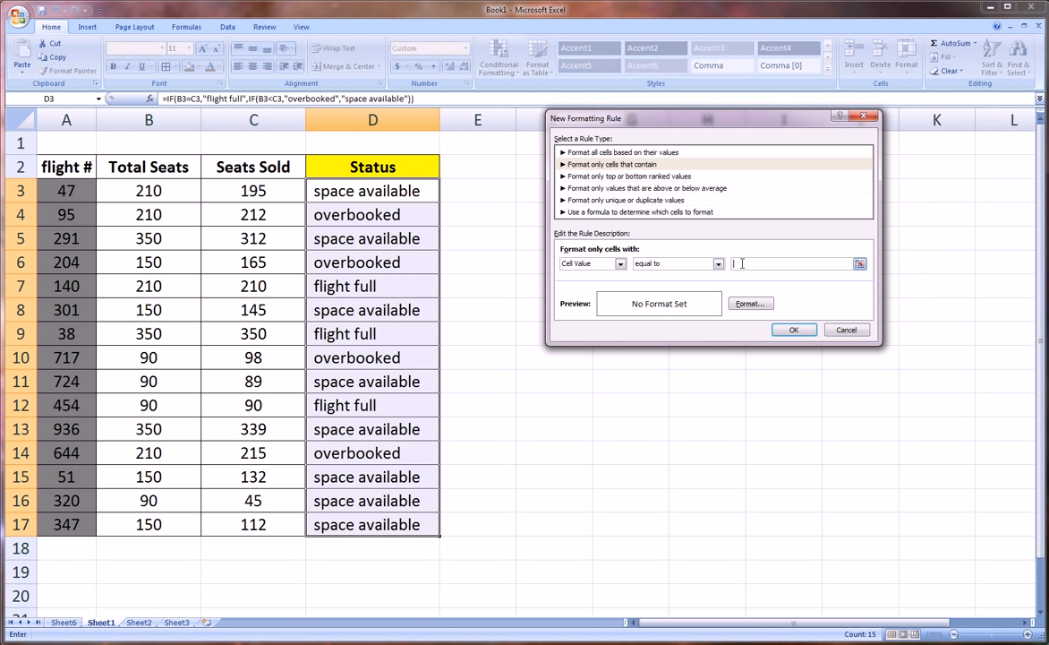
pyautogui.write('pver')
pyautogui.press('BackSpace')
pyautogui.press('BackSpace')
pyautogui.press('BackSpace')
pyautogui.press('BackSpace')
pyautogui.write('overbooked')
# Give the overbooked rule a medium blue background fill and add it to the rule list
pyautogui.click(758, 305)
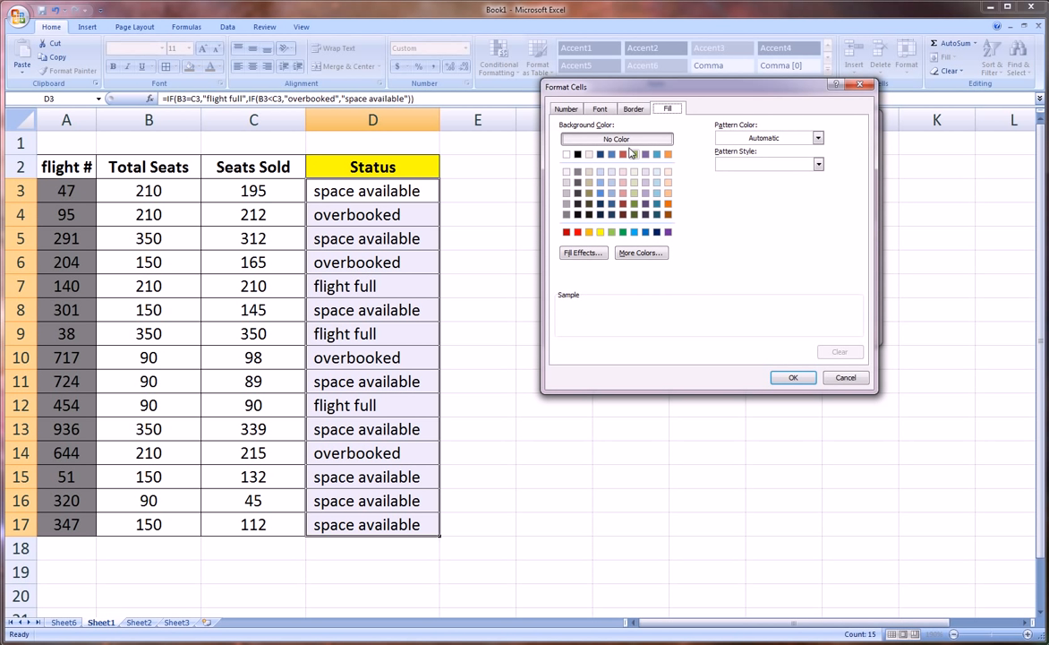
pyautogui.click(567, 109)
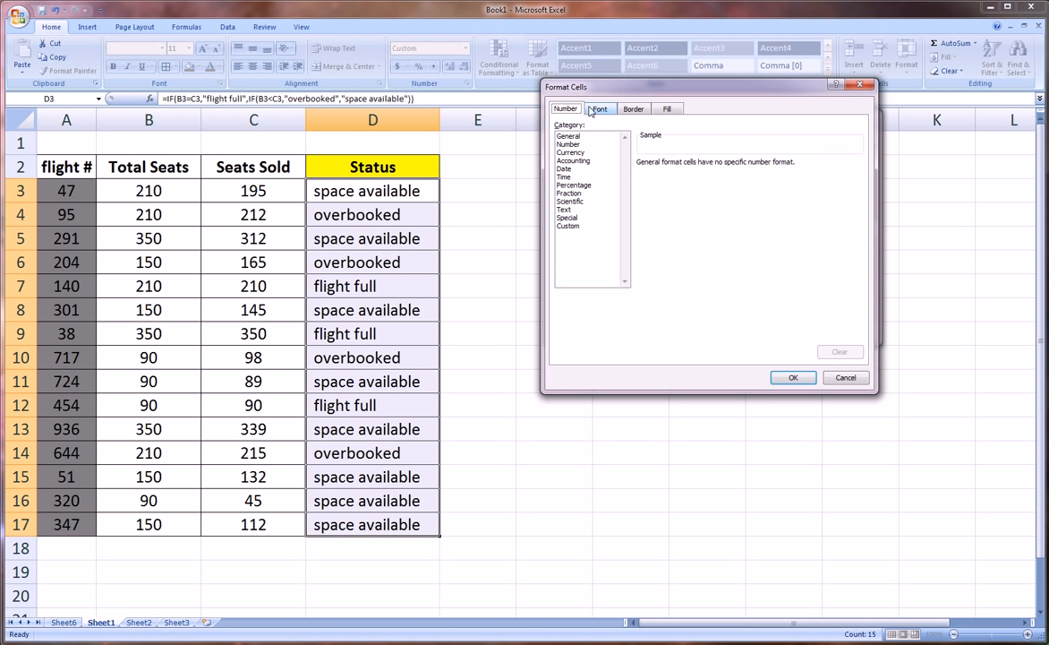
pyautogui.click(591, 110)
pyautogui.click(631, 109)
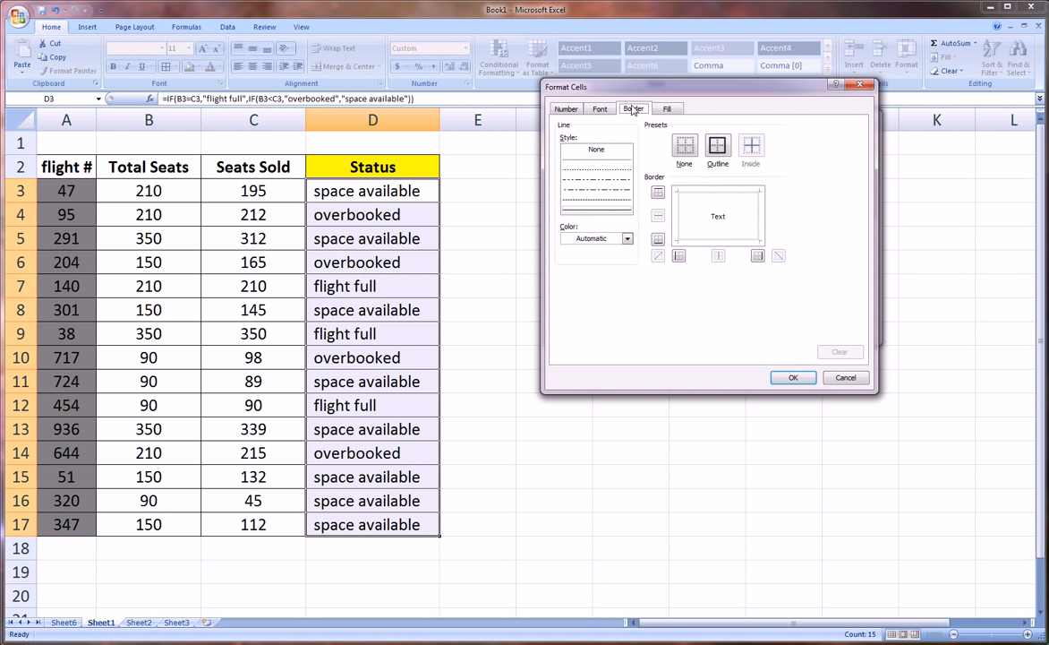
pyautogui.click(667, 109)
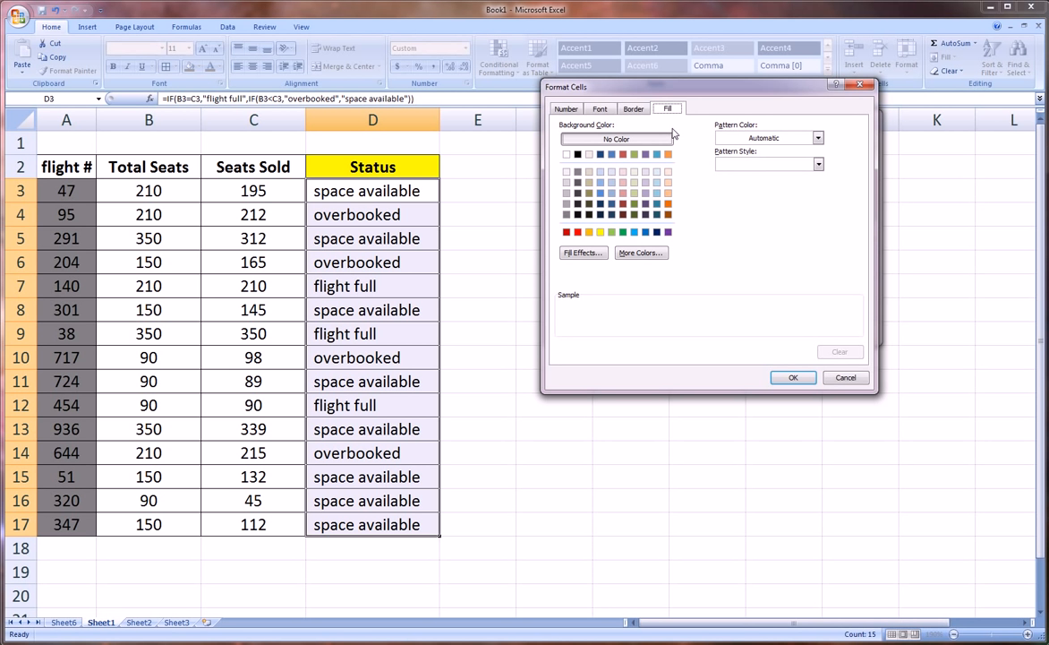
pyautogui.click(601, 193)
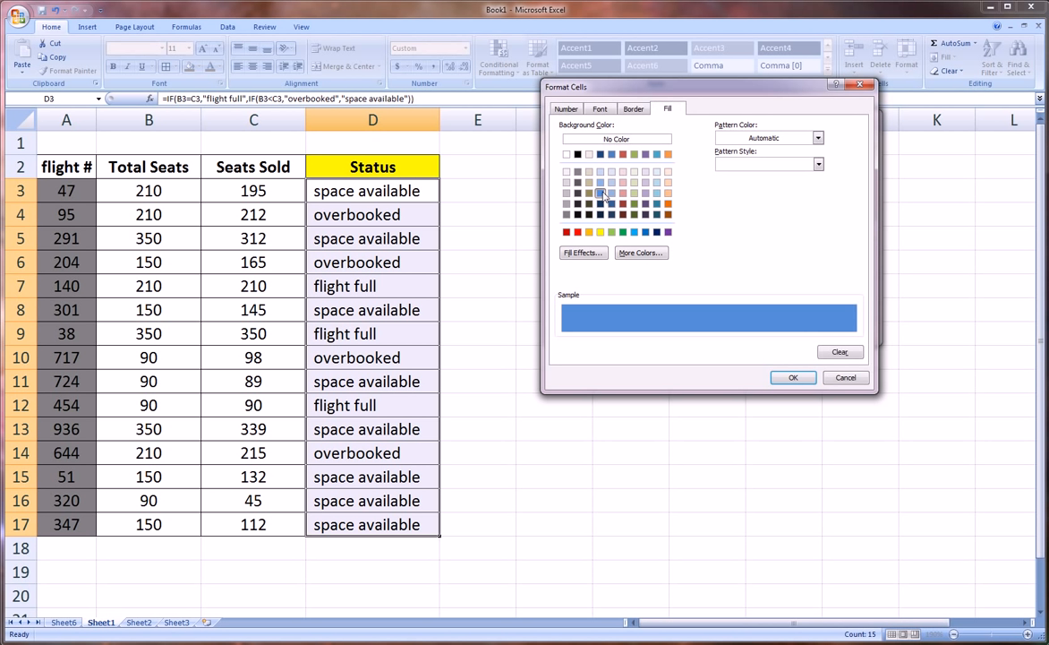
pyautogui.click(793, 377)
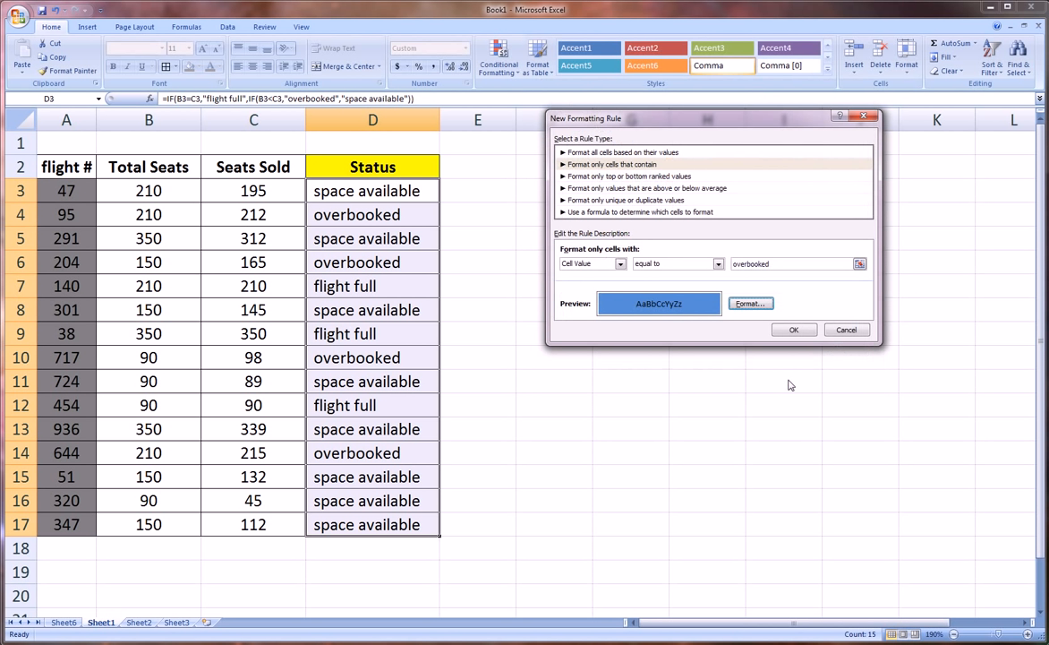
pyautogui.click(794, 332)
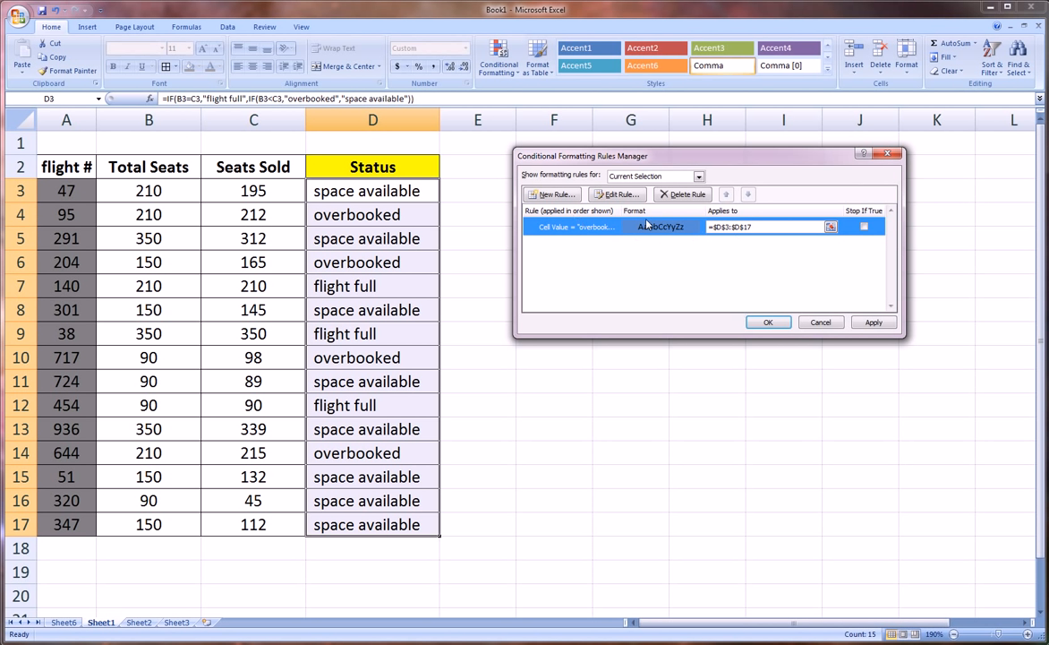
# Create a second rule that formats only cells whose value is equal to "flight full"
pyautogui.click(565, 197)
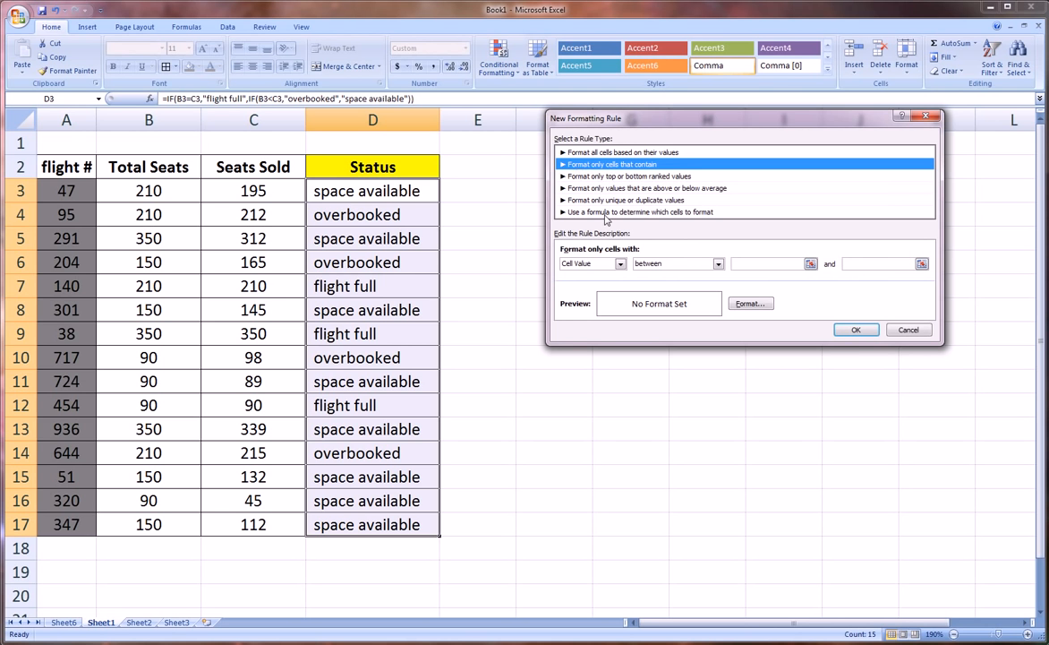
pyautogui.click(676, 269)
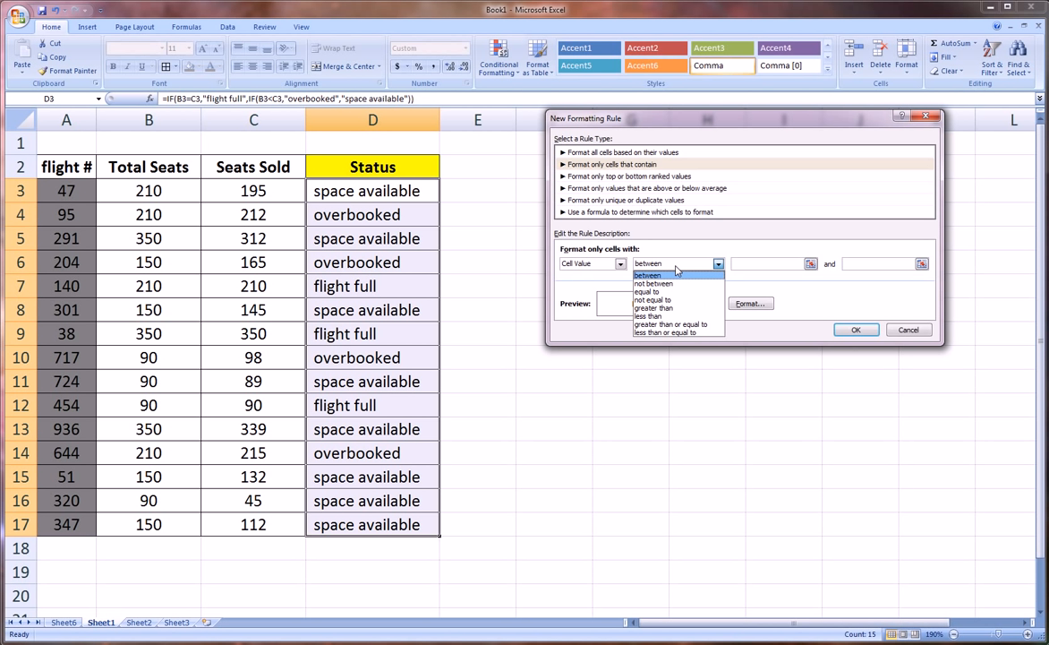
pyautogui.click(673, 297)
pyautogui.click(745, 265)
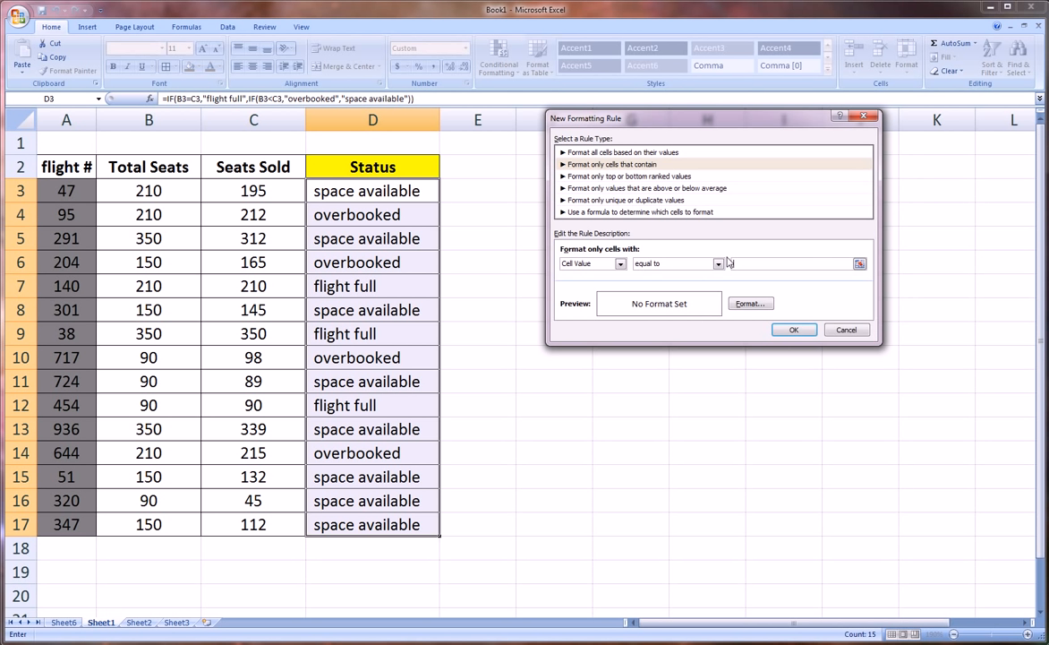
pyautogui.write('flight full')
# Give the "flight full" rule a bright red background fill and add it to the rule list
pyautogui.click(750, 303)
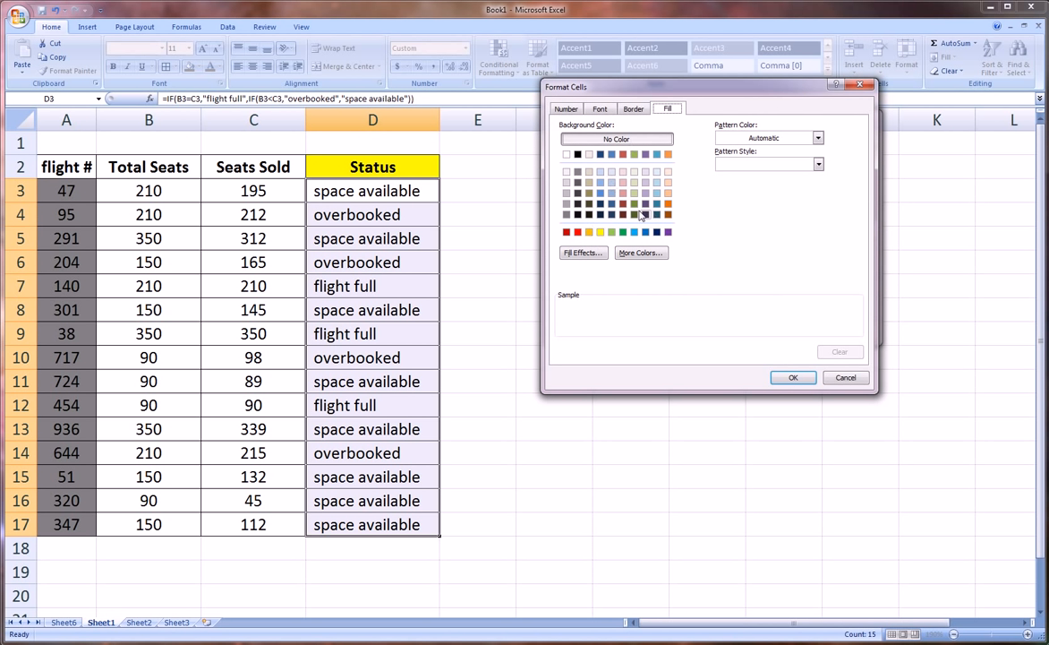
pyautogui.click(578, 232)
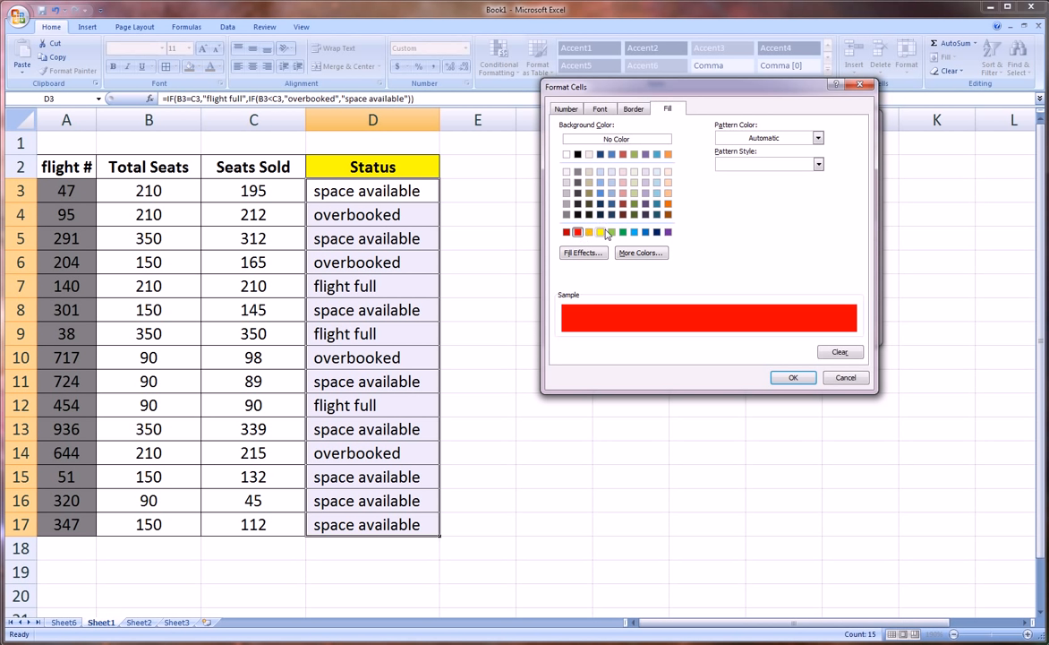
pyautogui.click(794, 377)
pyautogui.click(793, 330)
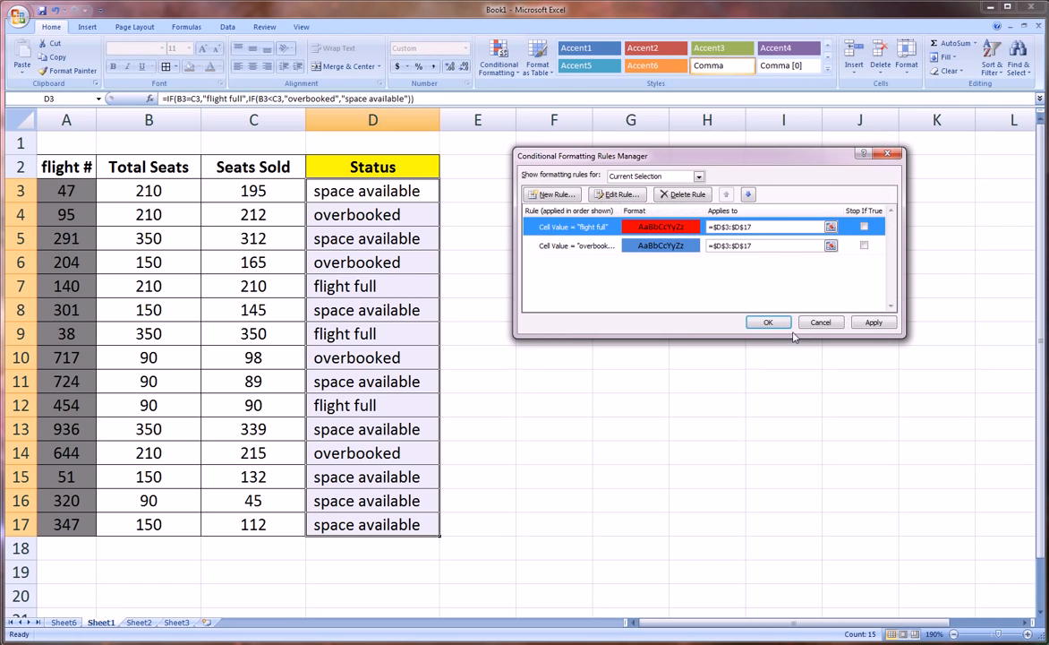
# Create a third rule that formats only cells whose value is equal to "space available"
pyautogui.click(553, 196)
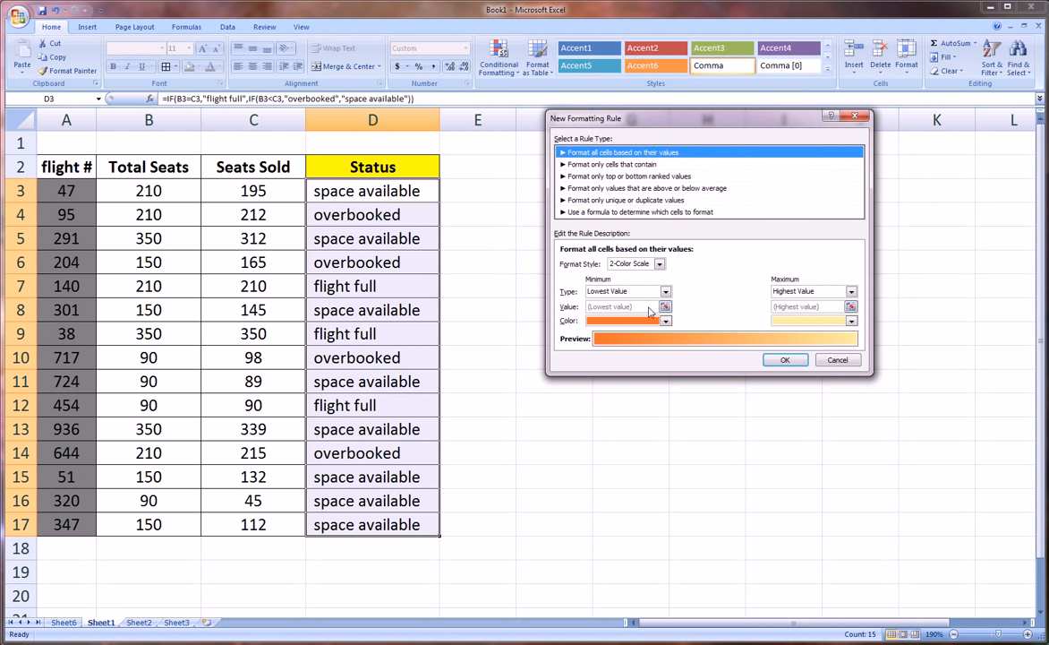
pyautogui.click(609, 166)
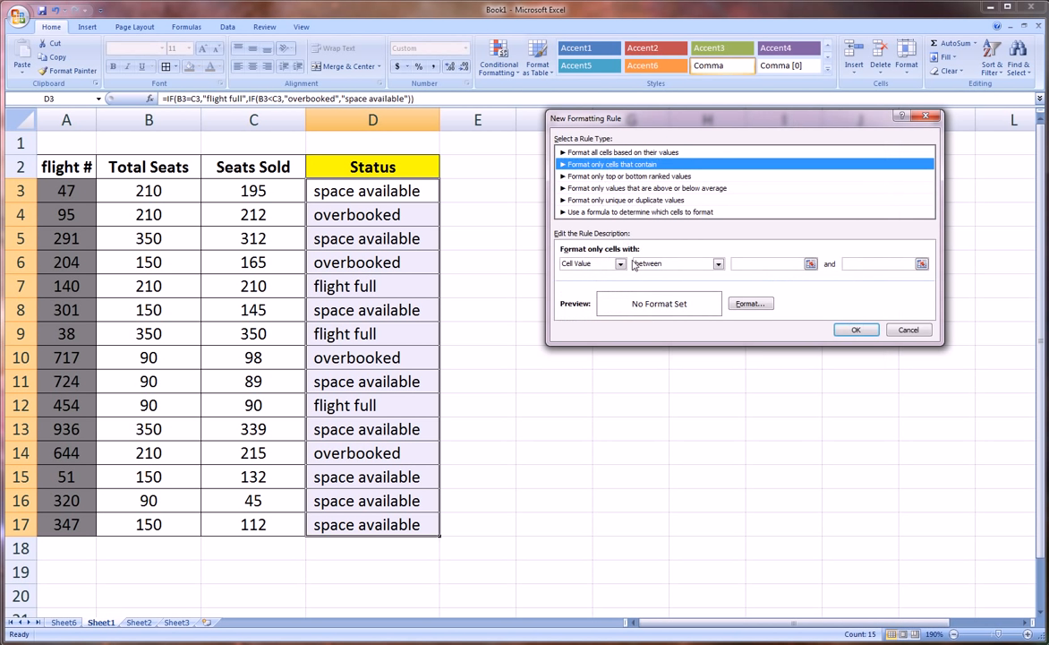
pyautogui.click(676, 264)
pyautogui.click(661, 293)
pyautogui.press('Tab')
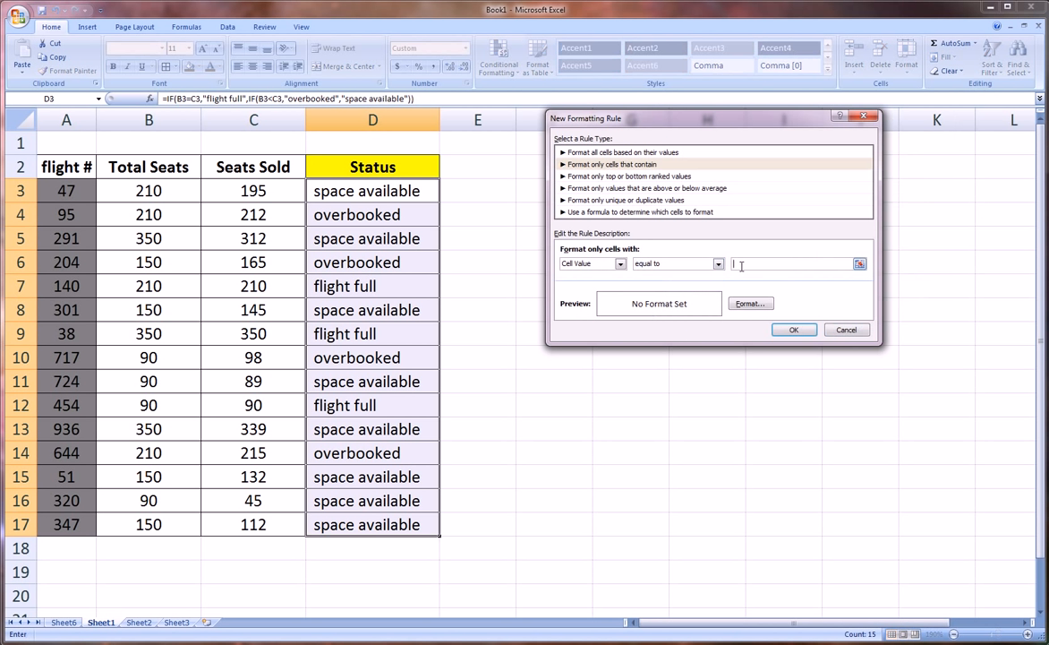
pyautogui.write('space available')
# Give the "space available" rule a light olive green background fill and add it to the rule list
pyautogui.click(749, 303)
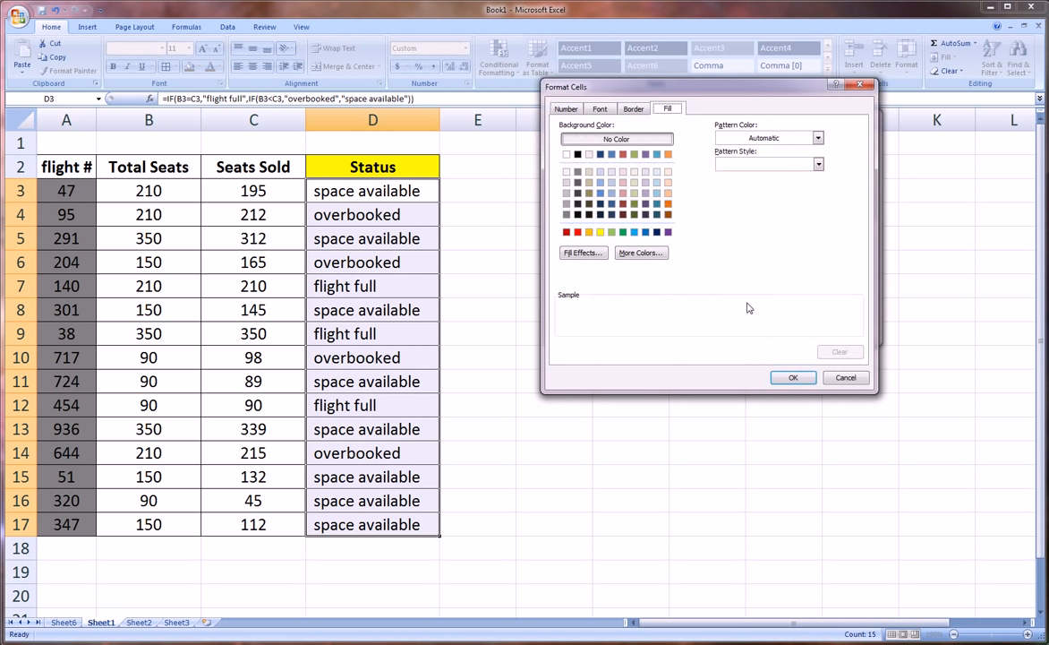
pyautogui.click(634, 183)
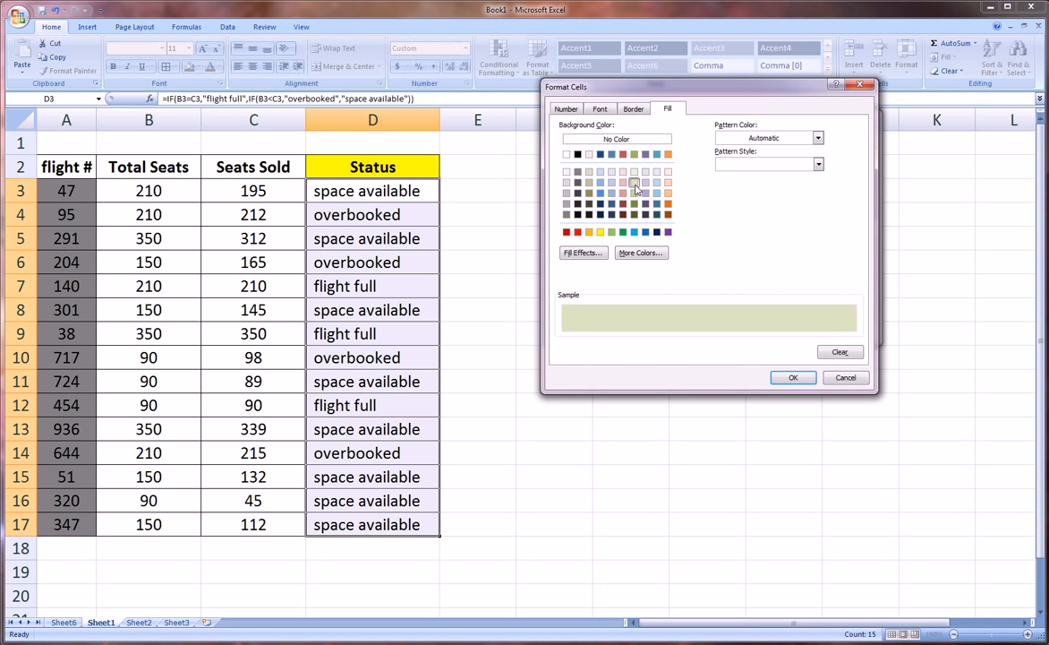
pyautogui.click(794, 376)
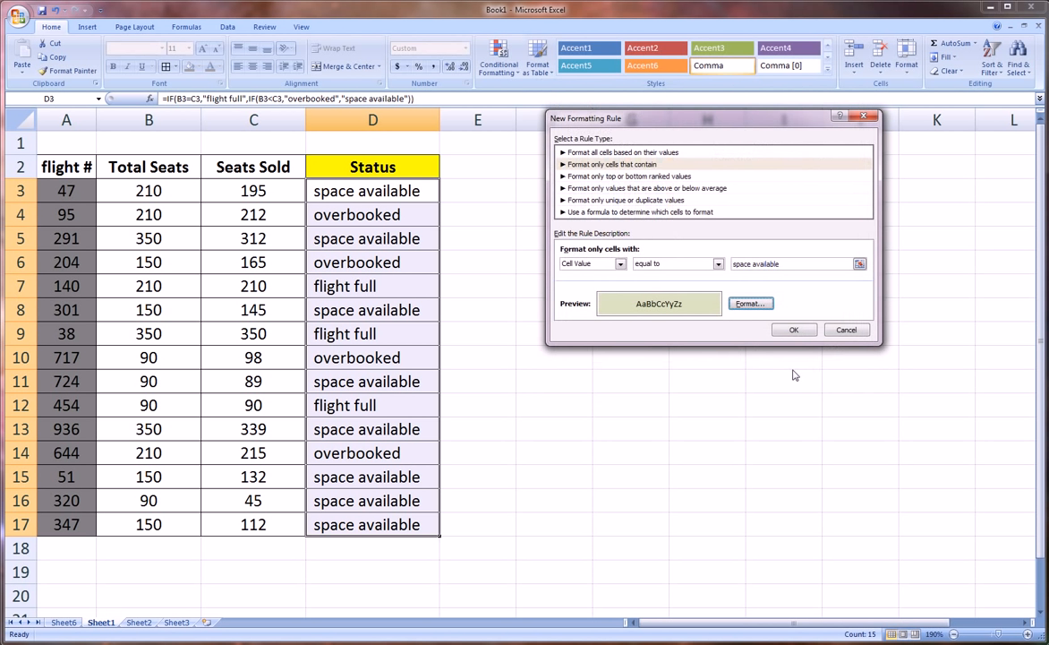
pyautogui.click(794, 331)
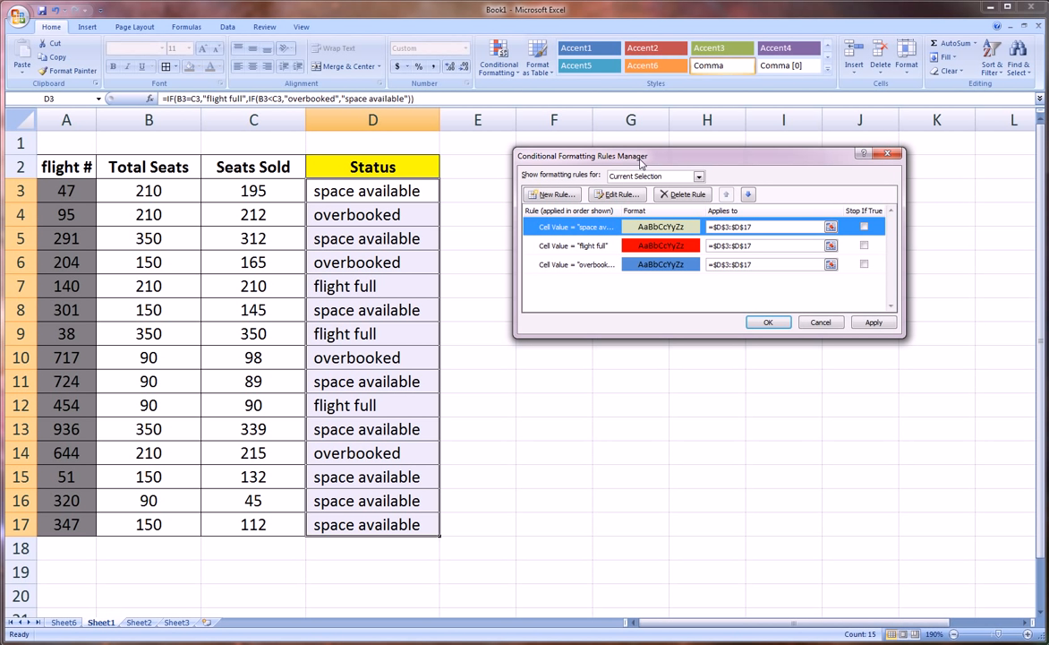
# Go through the three rules in the list and apply them to the Status cells D3:D17
pyautogui.click(559, 247)
pyautogui.click(568, 264)
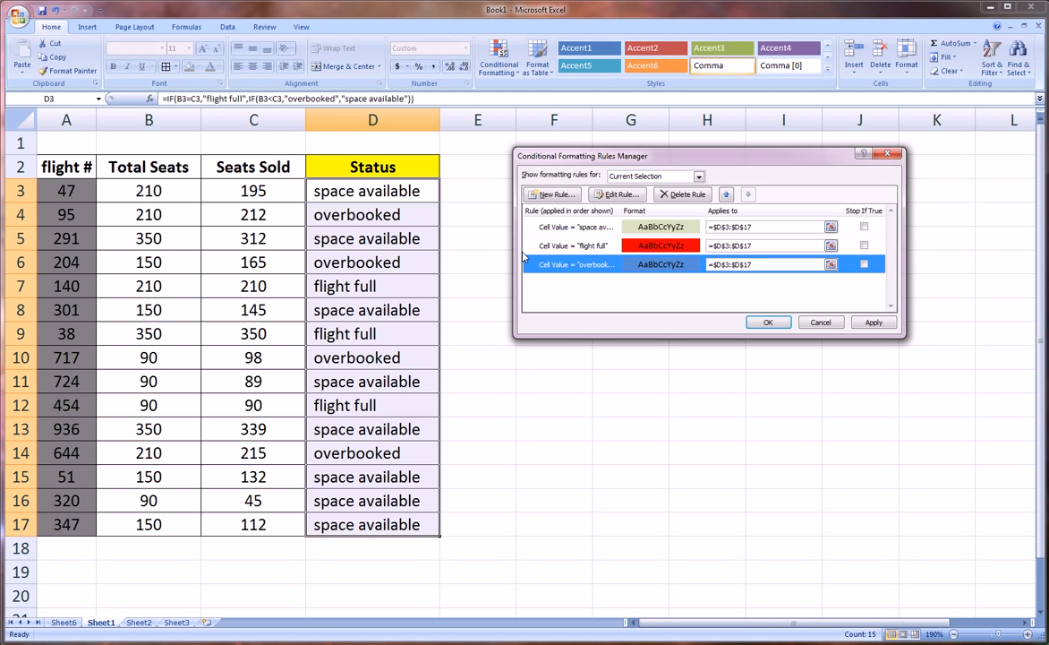
pyautogui.click(573, 227)
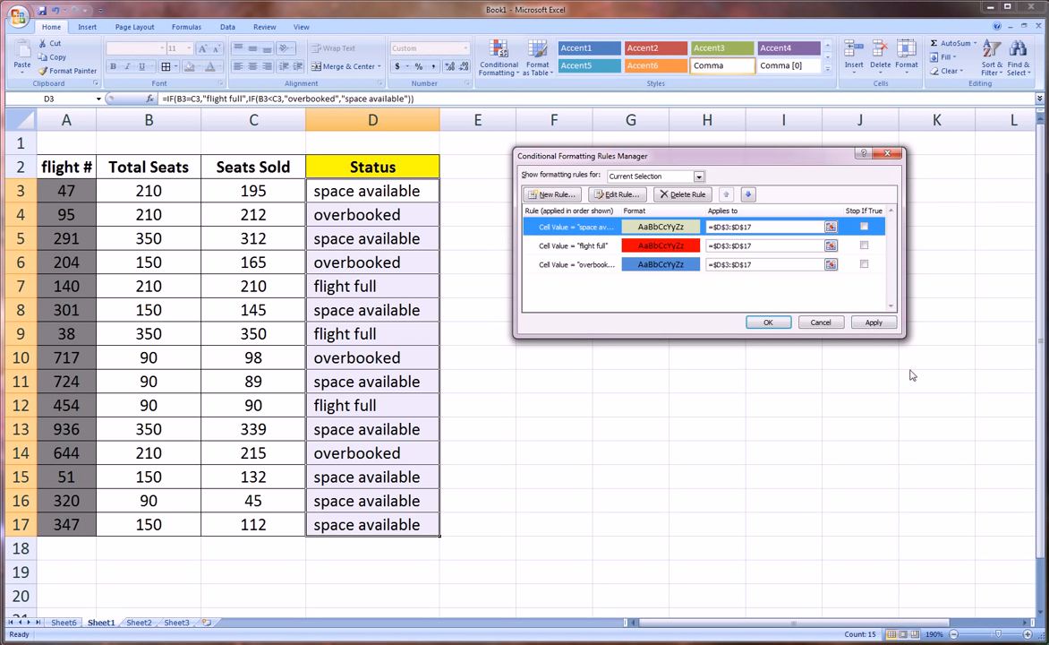
pyautogui.click(874, 324)
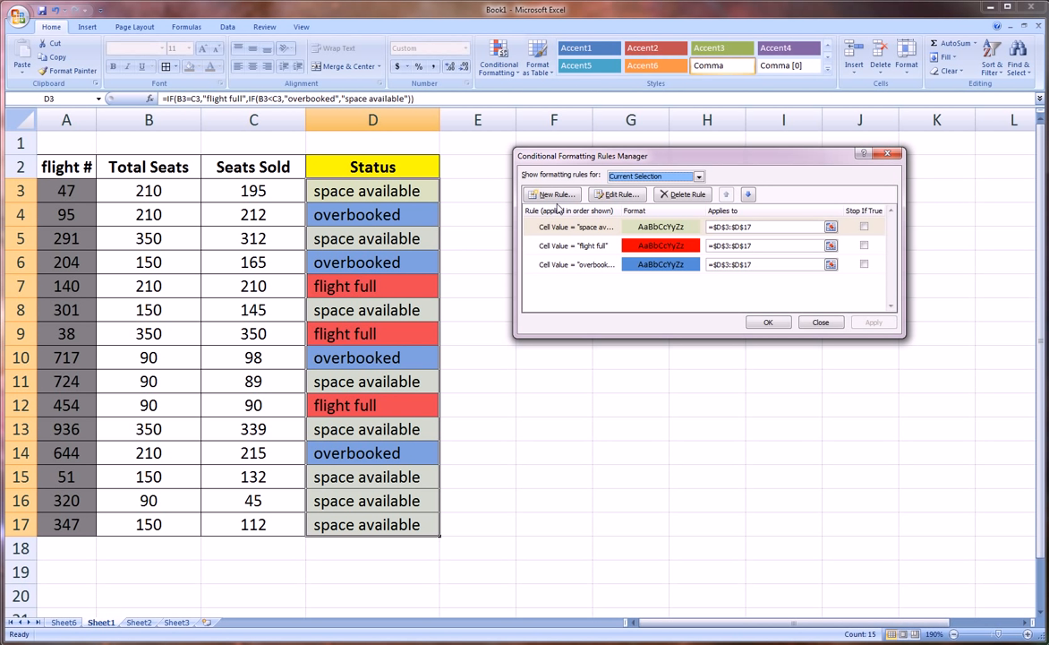
# Open the "space available" rule for editing to review its settings, and close it and the rules manager
pyautogui.moveTo(580, 158); pyautogui.dragTo(588, 146)
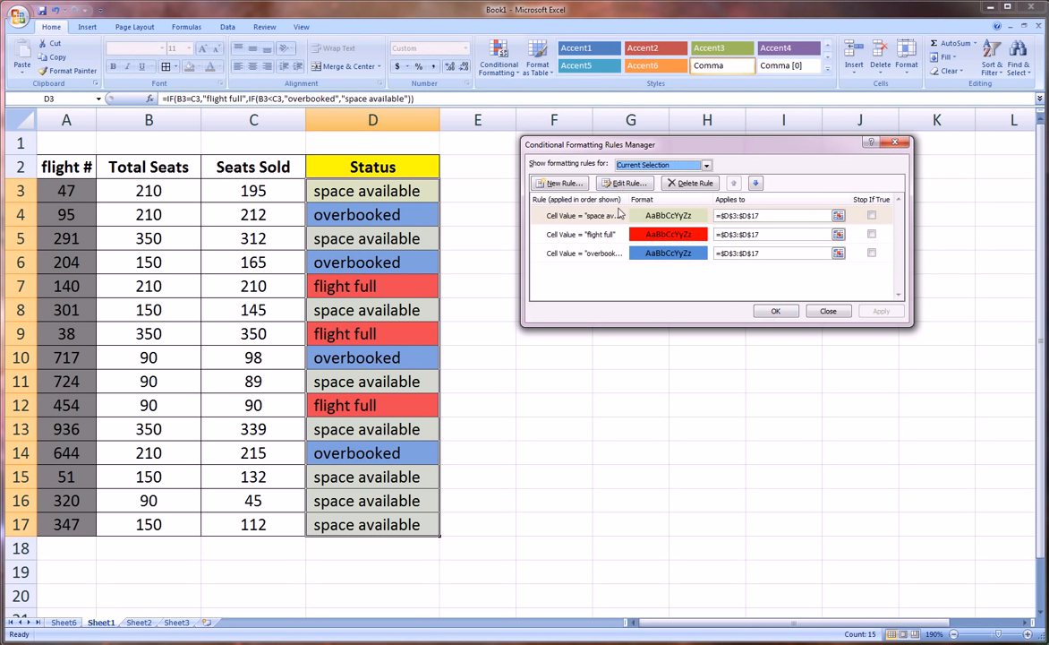
pyautogui.click(569, 213)
pyautogui.click(622, 185)
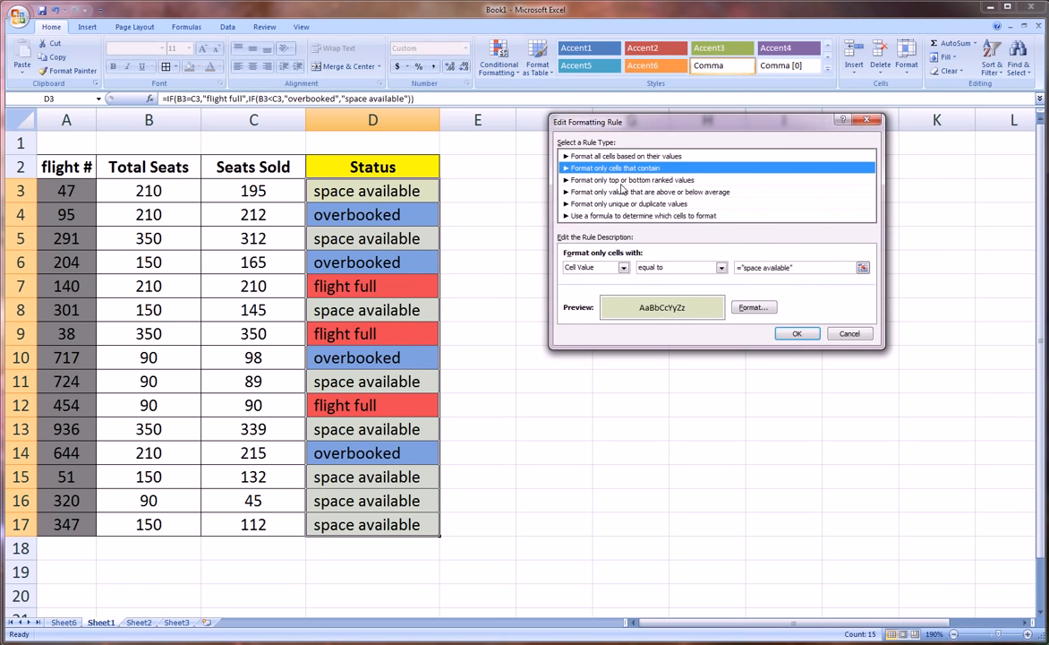
pyautogui.click(784, 333)
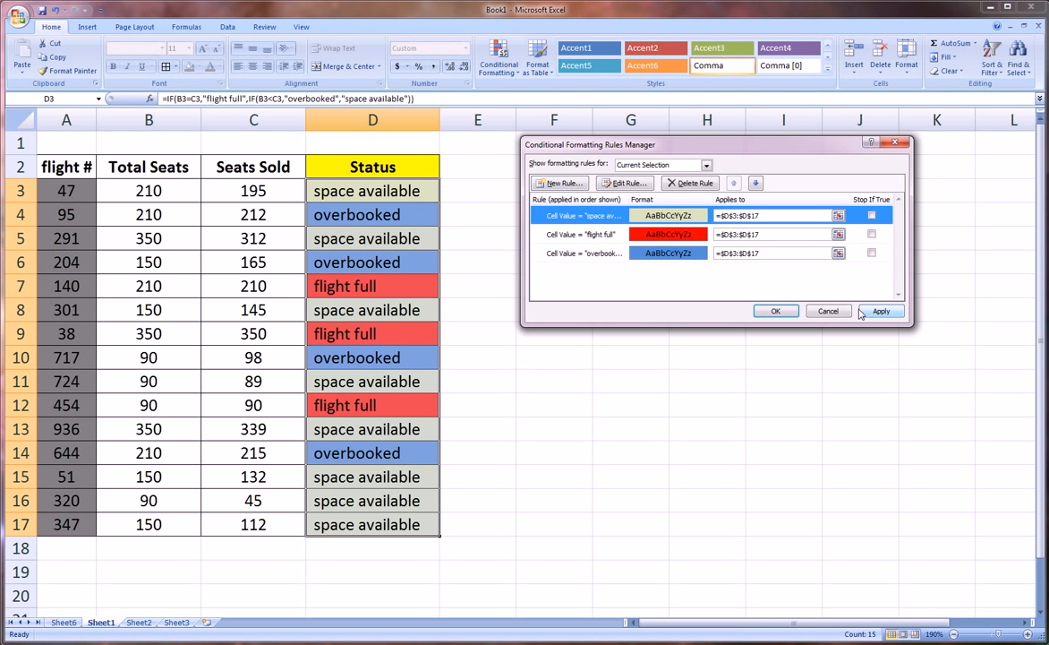
pyautogui.click(786, 312)
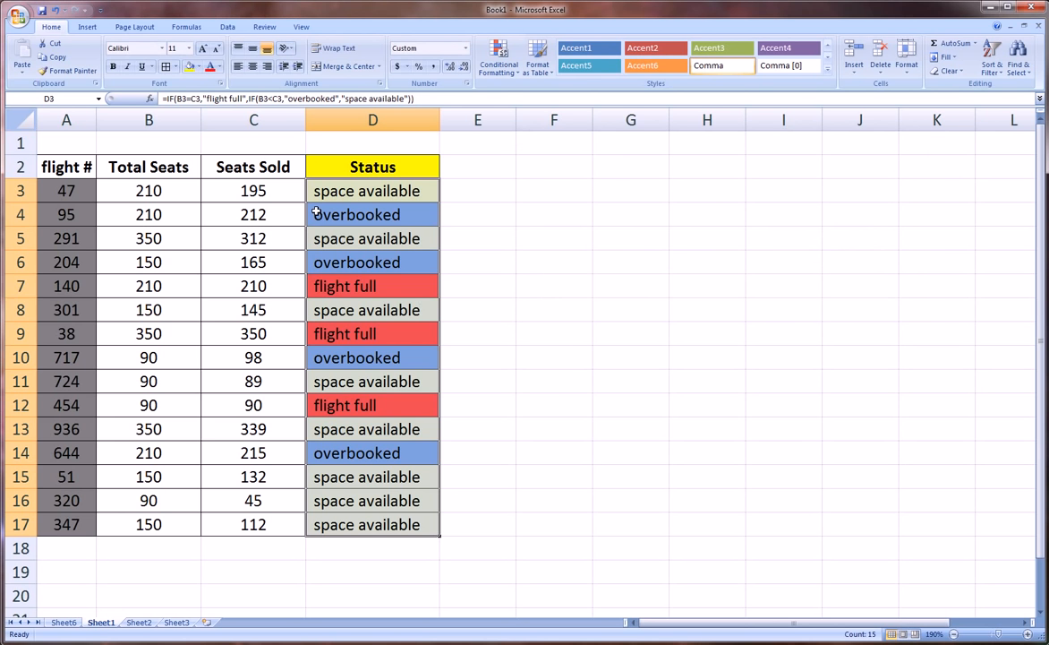
# Reopen the Conditional Formatting Rules Manager to review the Status rules, and close it
pyautogui.click(501, 64)
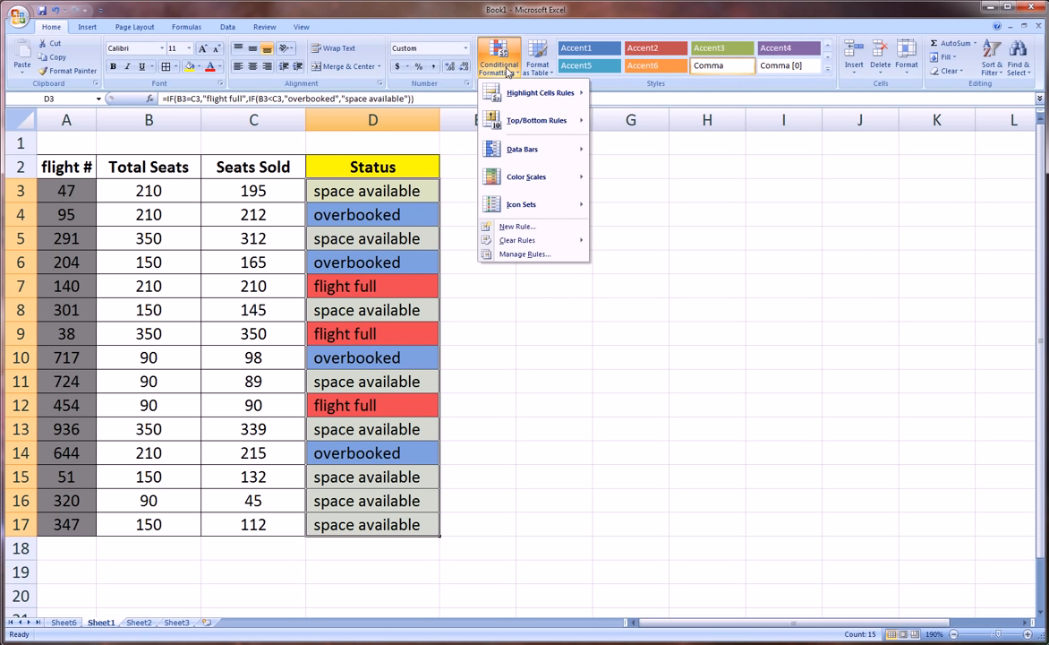
pyautogui.click(524, 254)
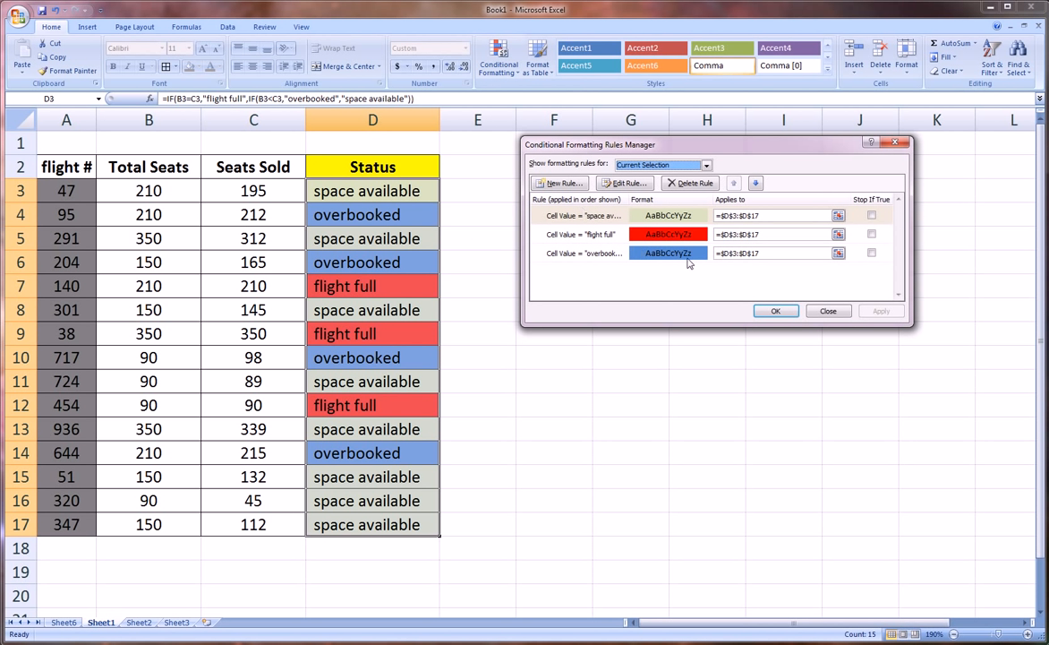
pyautogui.click(775, 310)
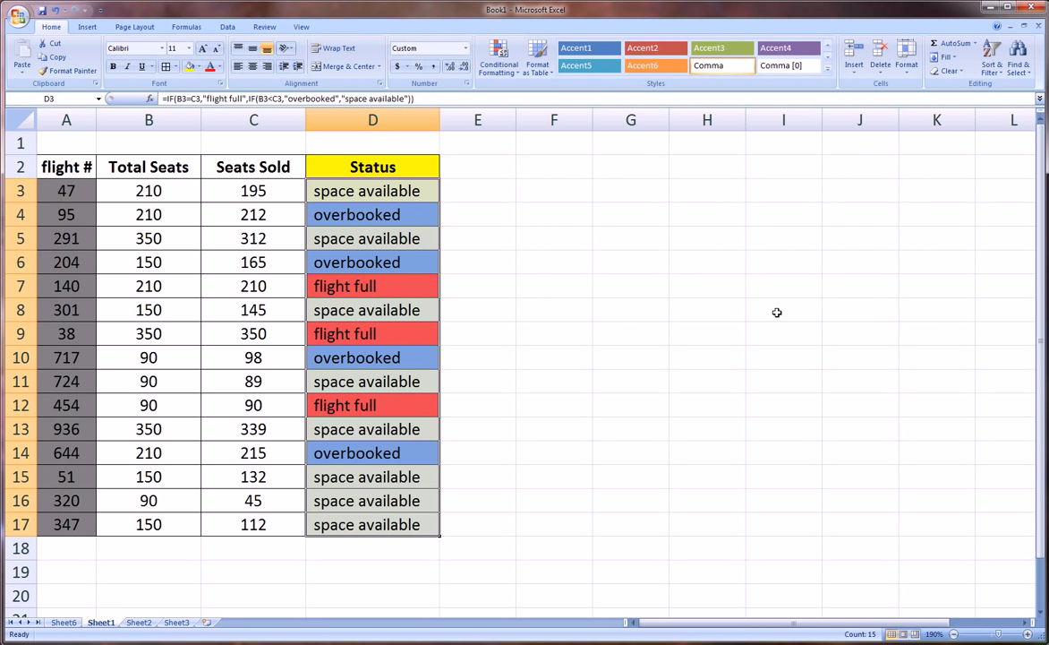